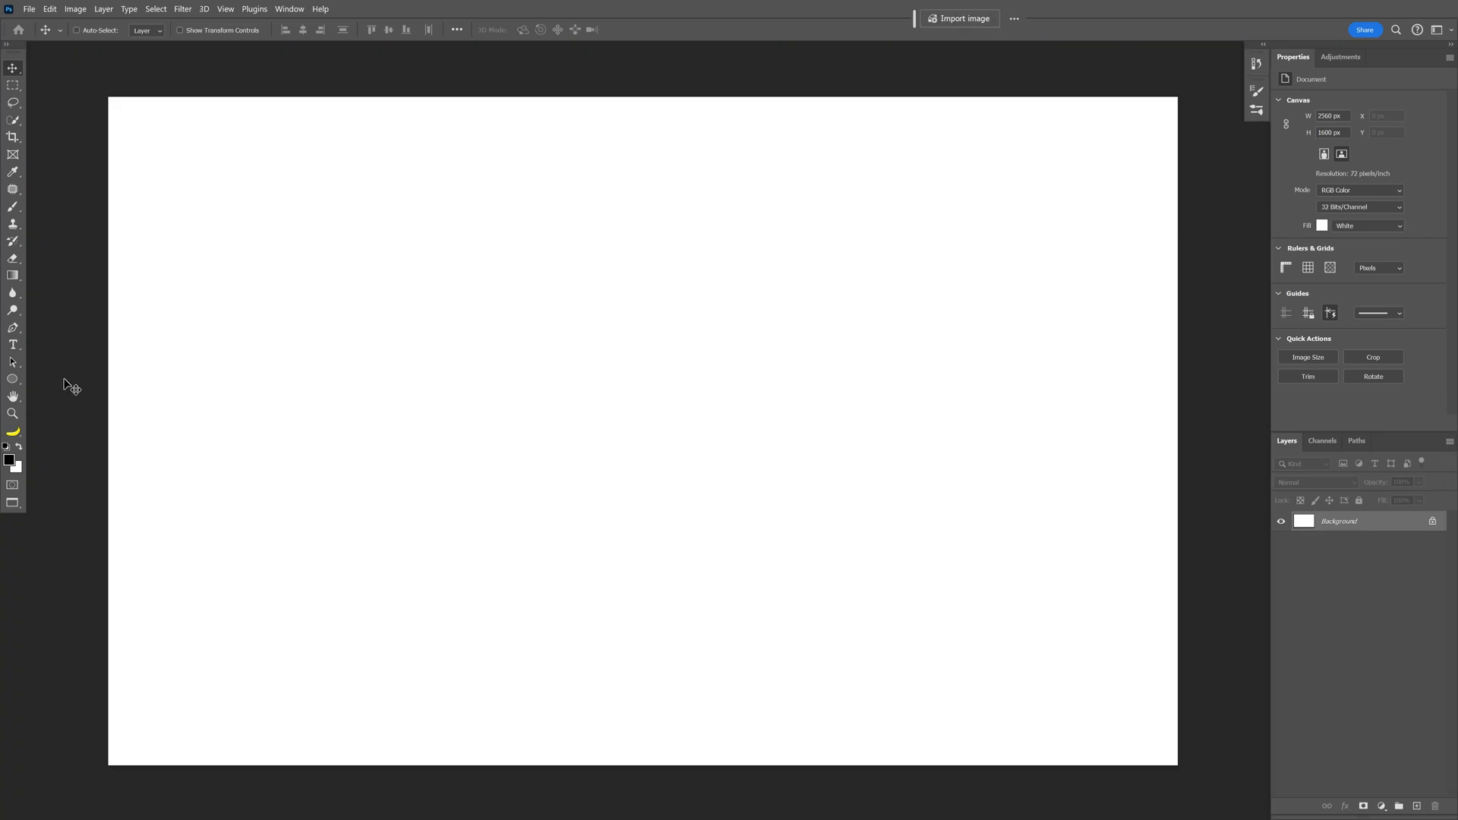
- Draw a tall black rectangle, about 192 px wide, spanning the canvas height near the left side
drag(12, 379, 55, 381)
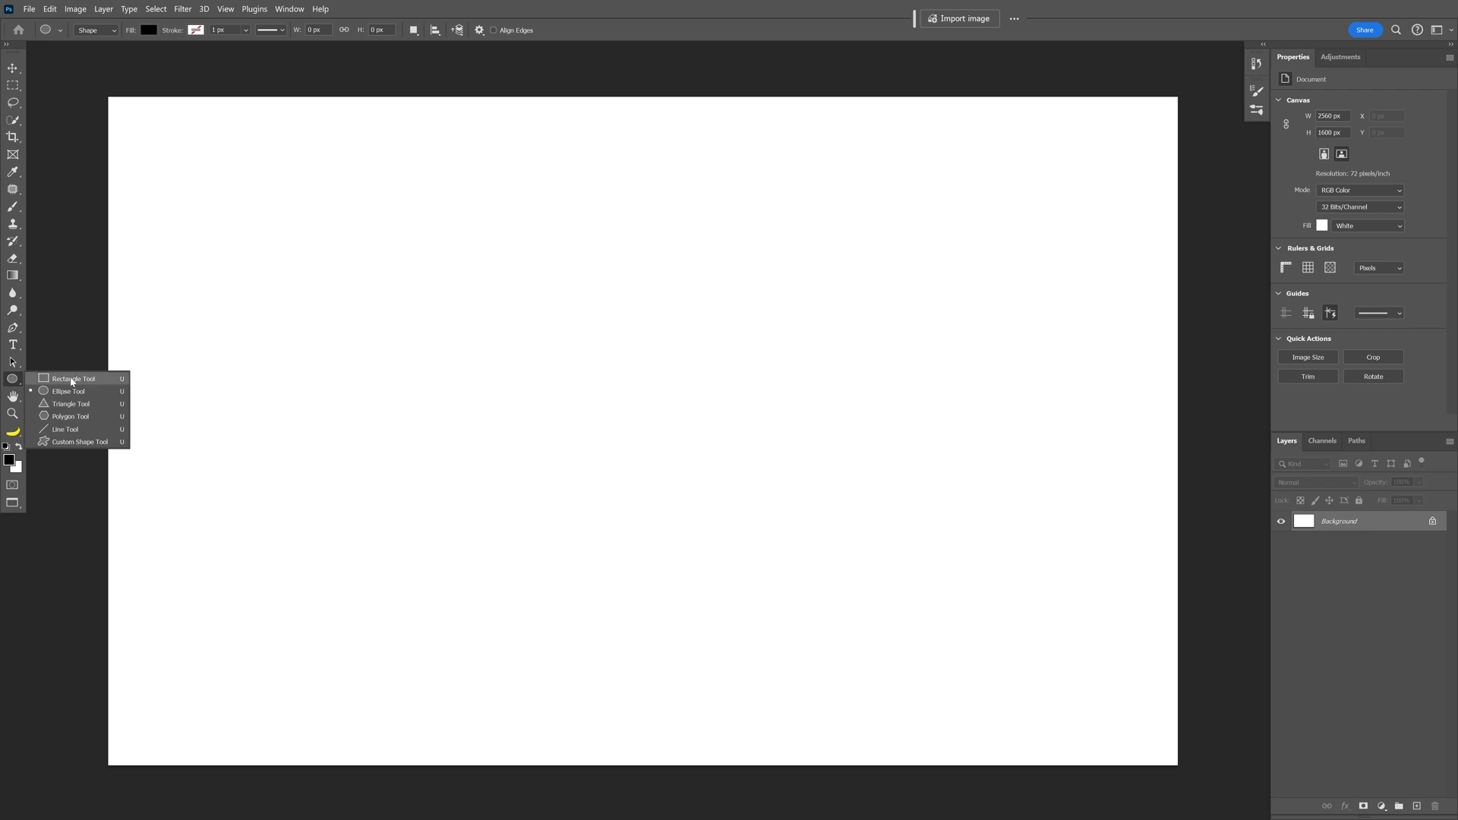
click(73, 380)
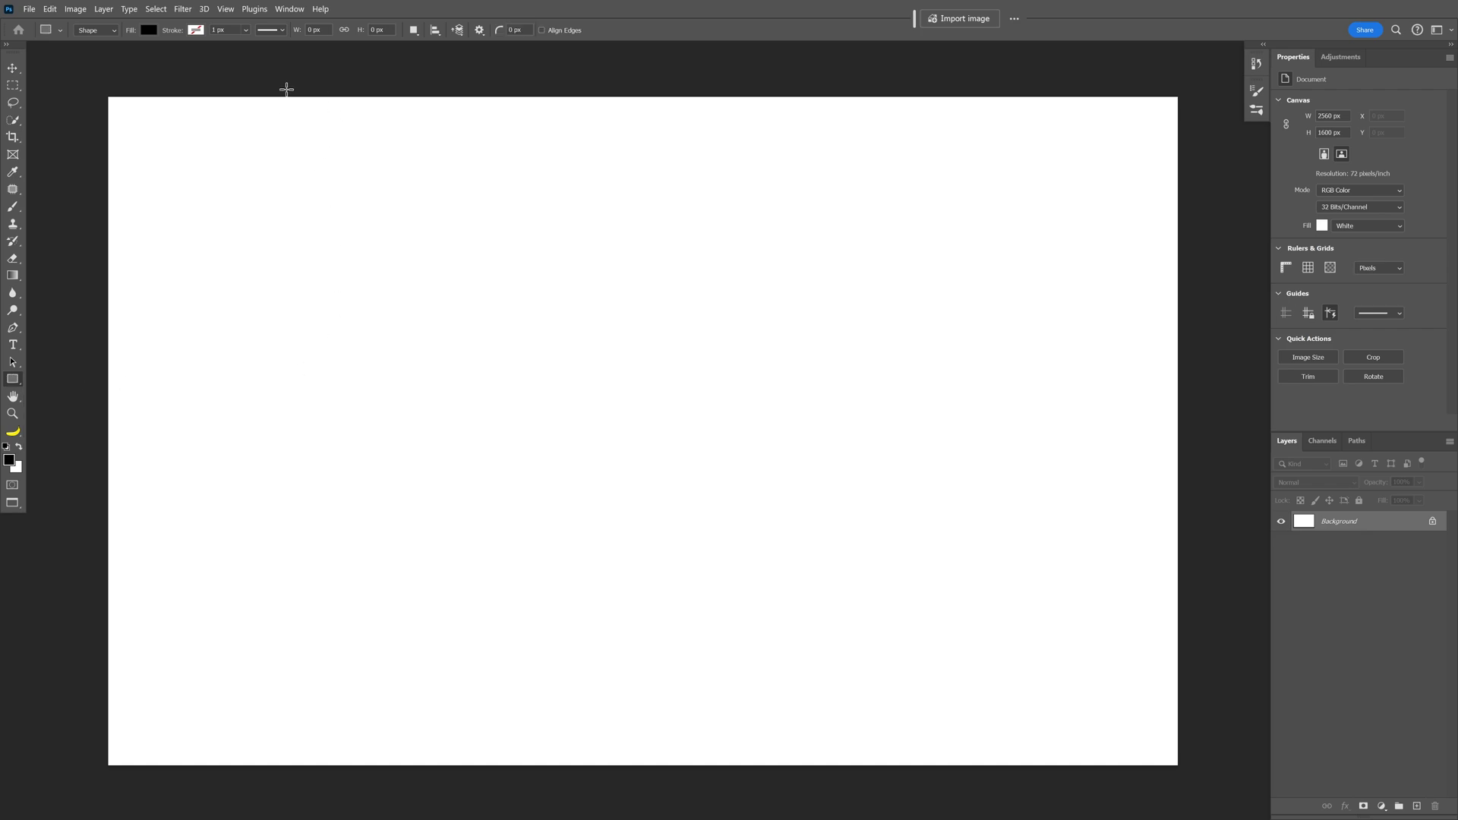
drag(287, 89, 367, 774)
- Fill the rectangle with a 0° black-to-white gradient and move it to the canvas's left edge
click(1319, 199)
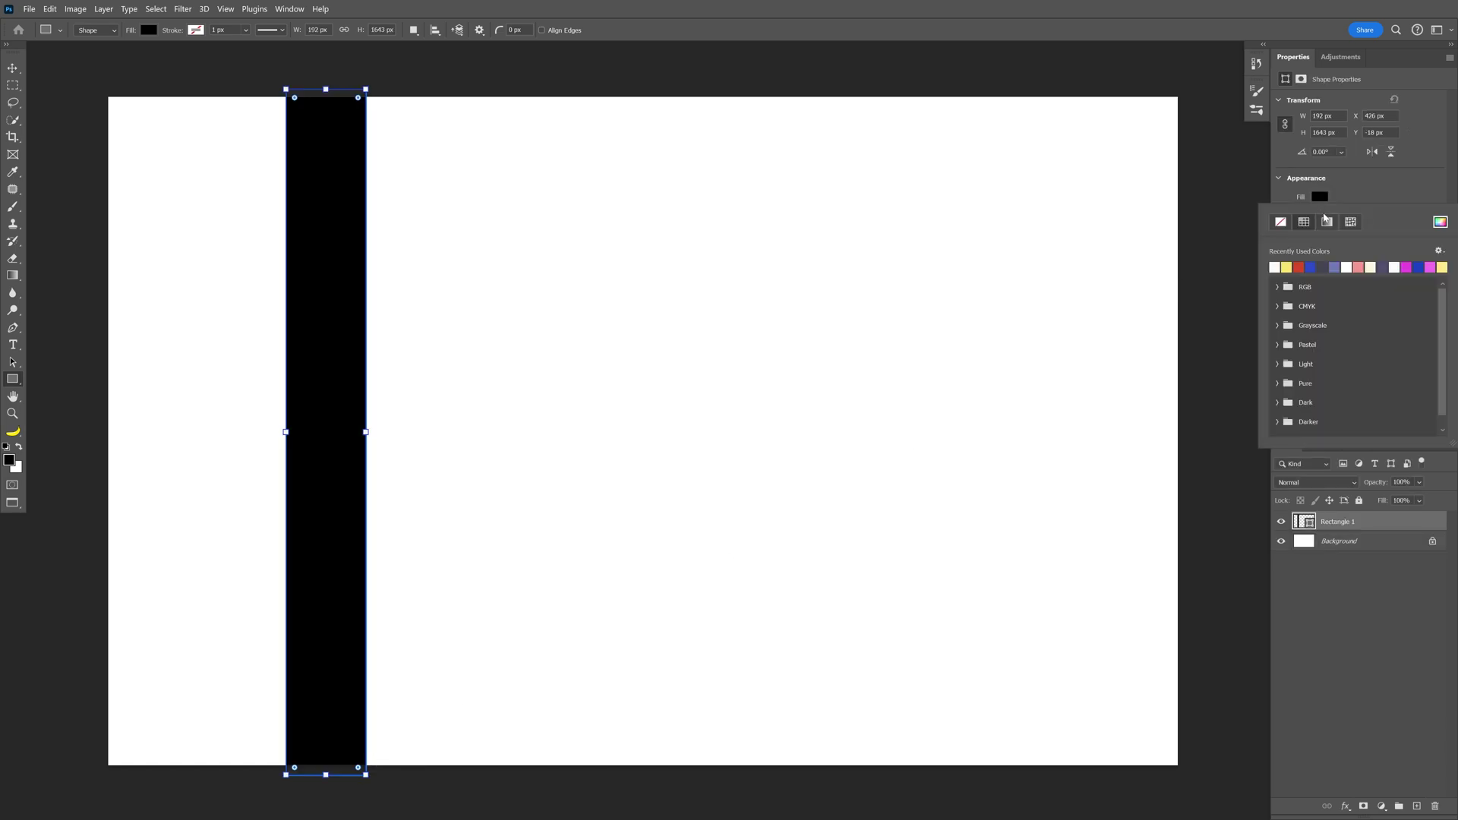
click(1327, 222)
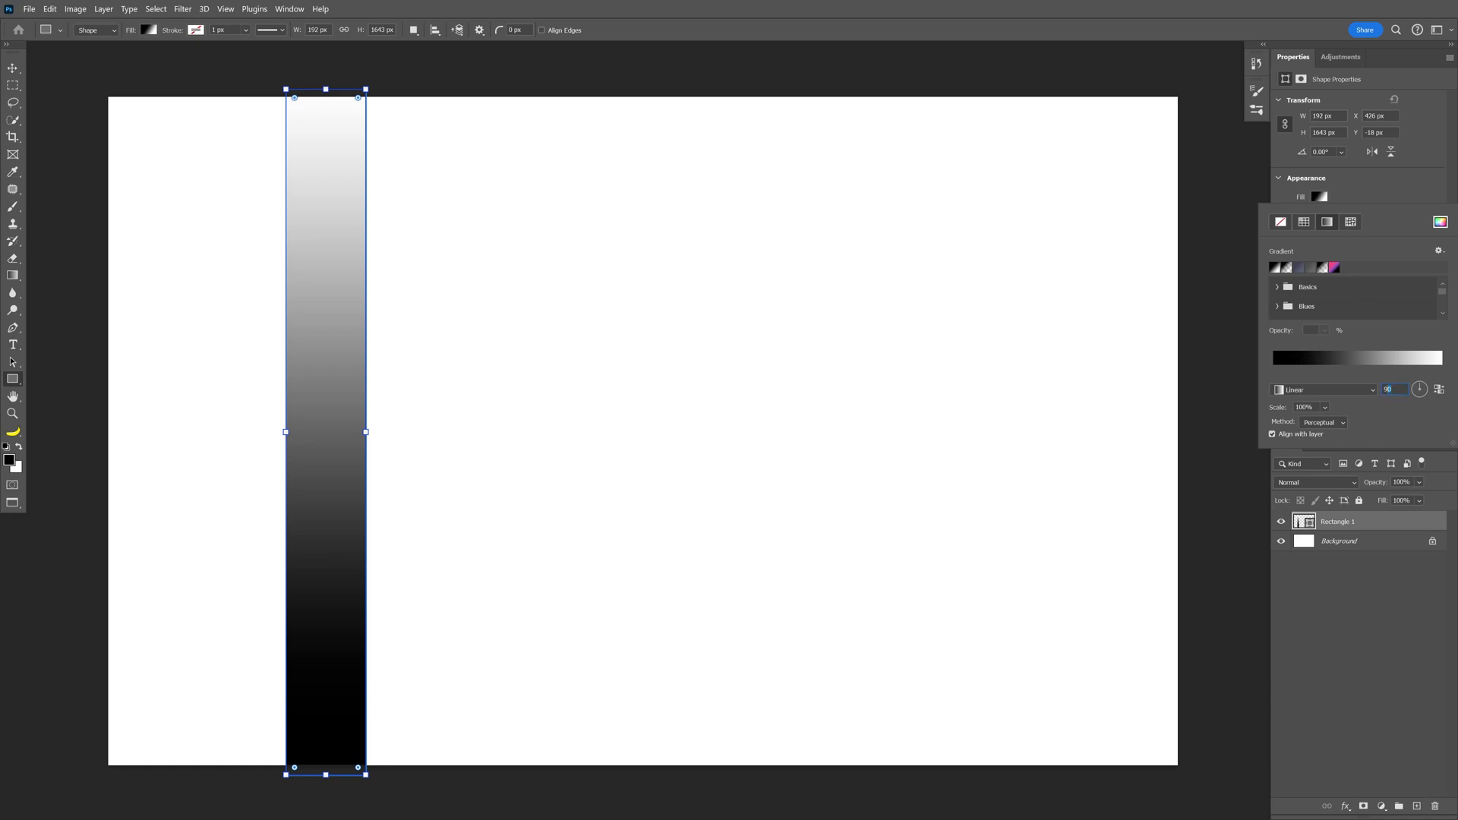
text(0)
key(Return)
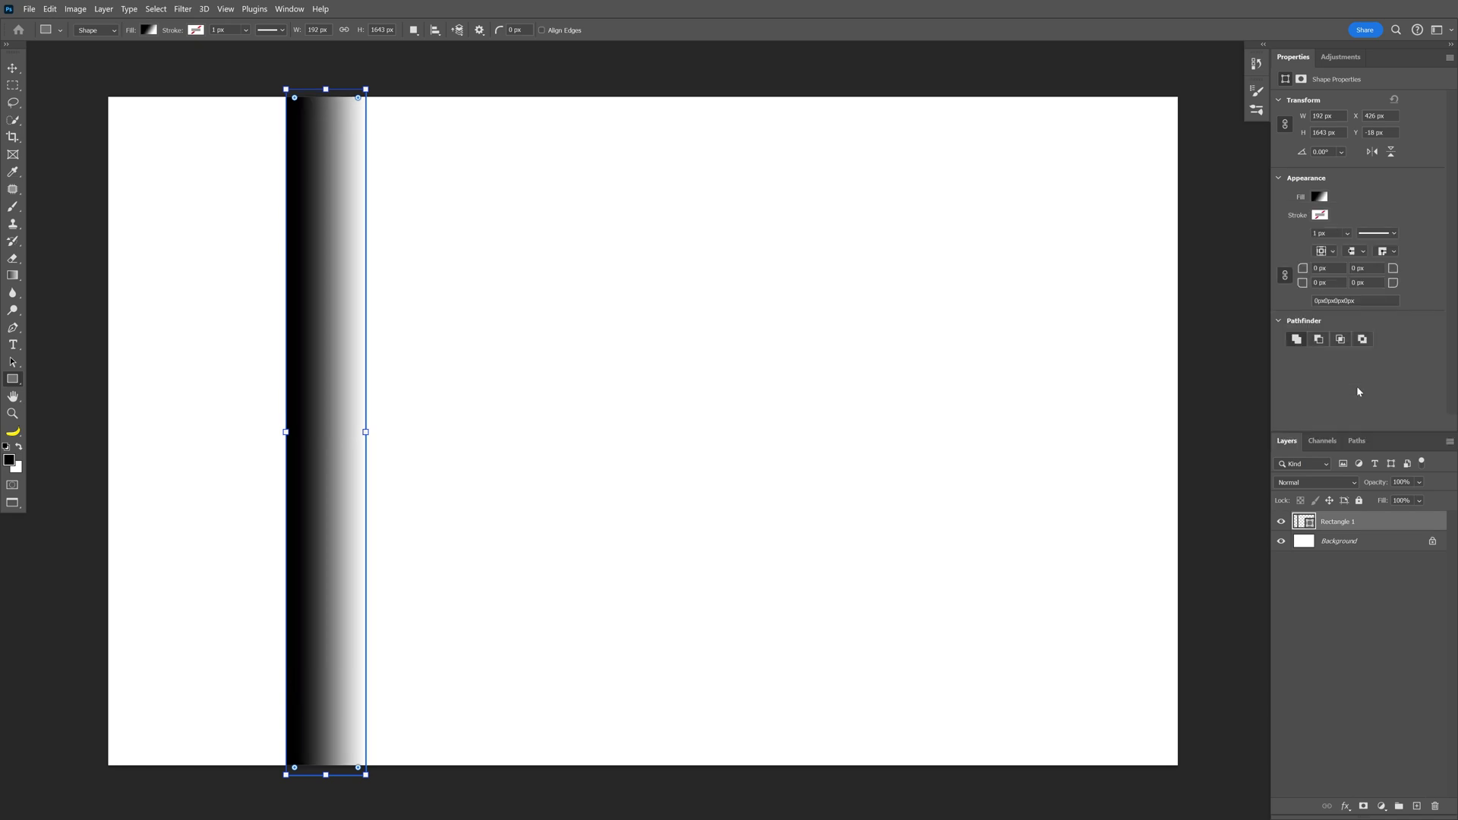
key(v)
drag(319, 232, 220, 260)
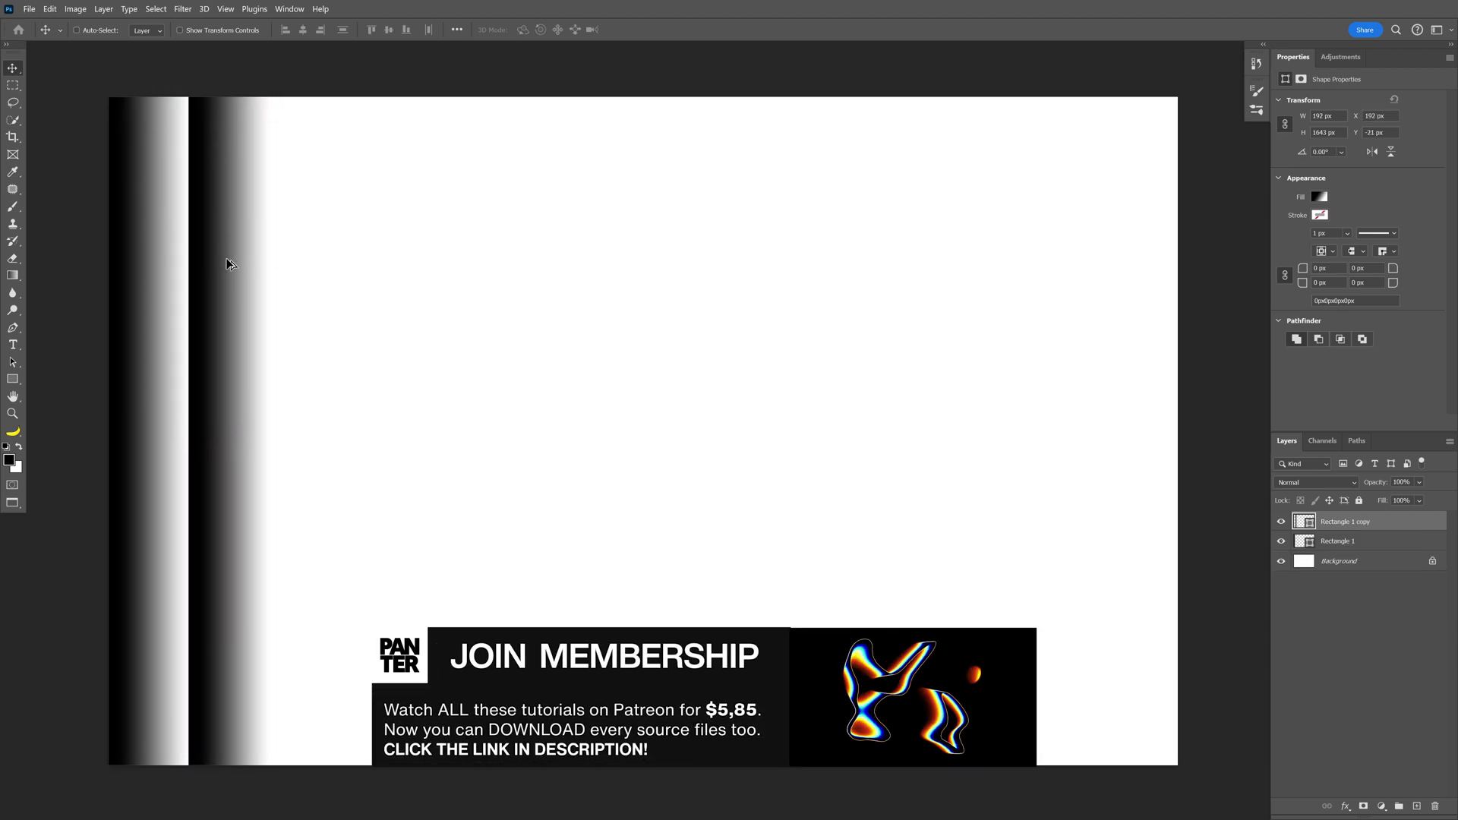
- Copy the selected gradient stripes rightward so they tile side by side across the canvas
shift+click(1322, 542)
drag(195, 325, 471, 389)
click(1350, 582)
shift+click(1353, 524)
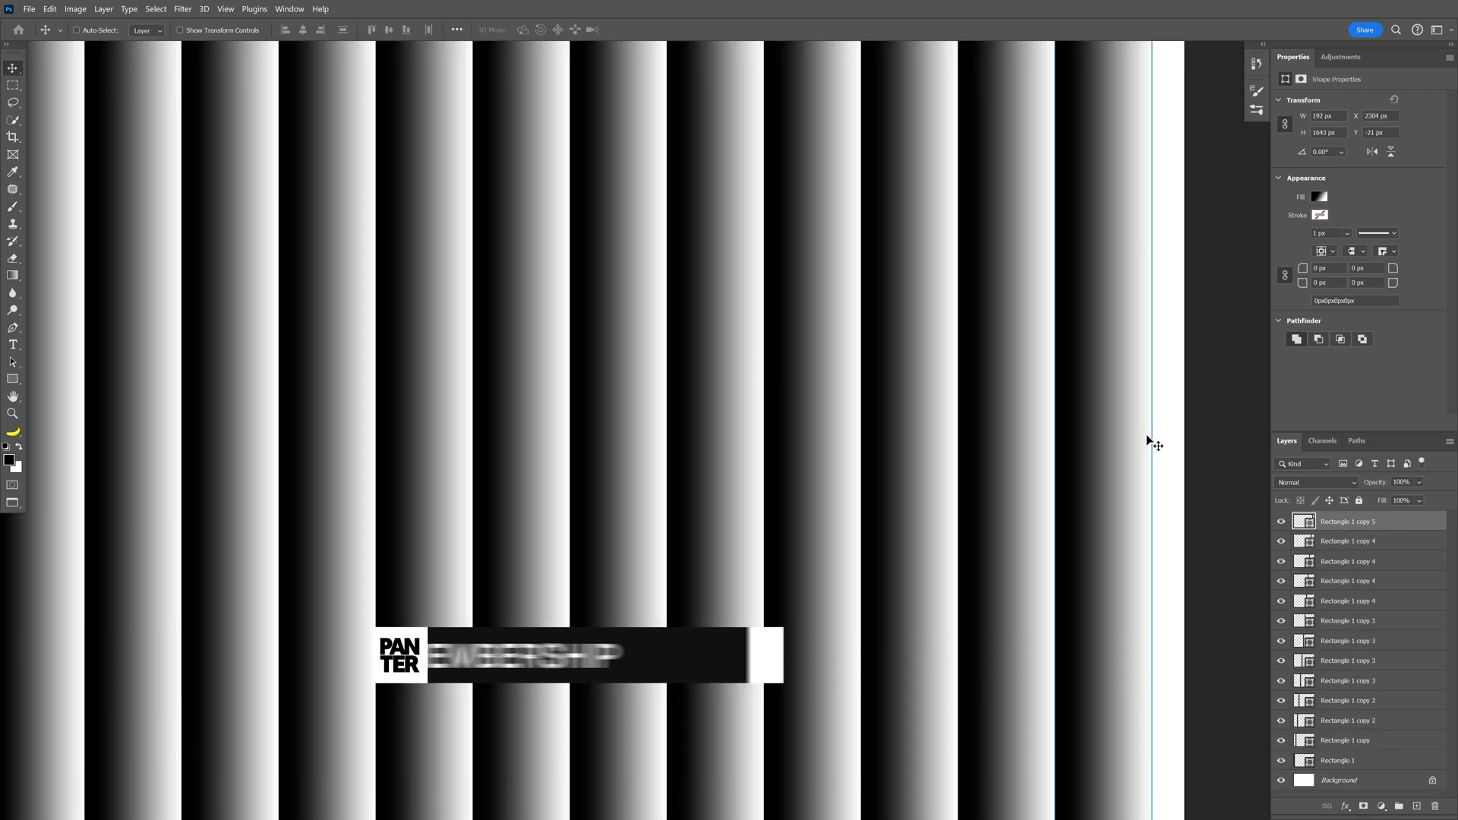
scroll(1146, 440, up, 2)
drag(1146, 440, 836, 420)
scroll(850, 430, up, 1)
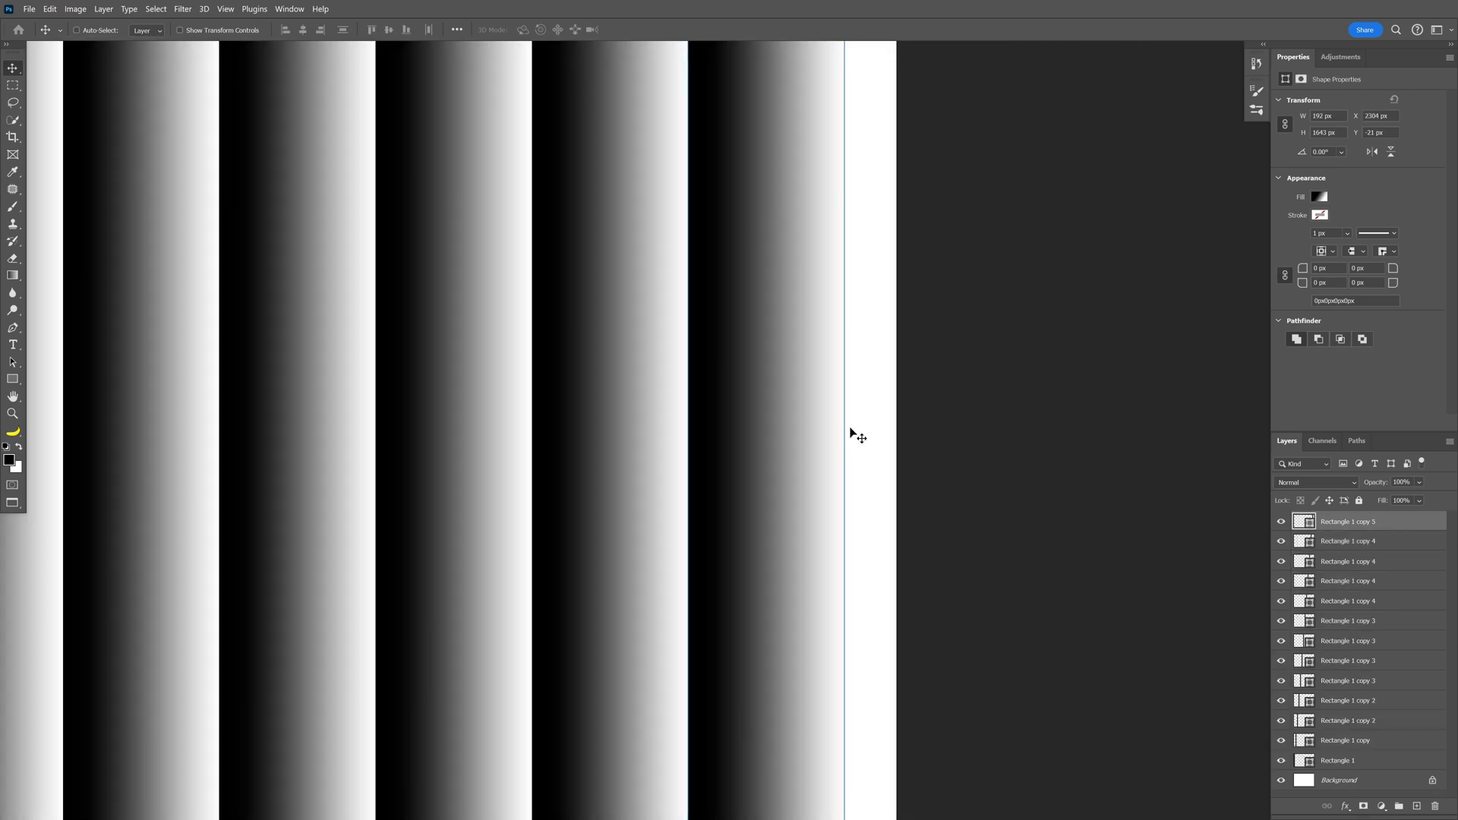
scroll(861, 448, down, 3)
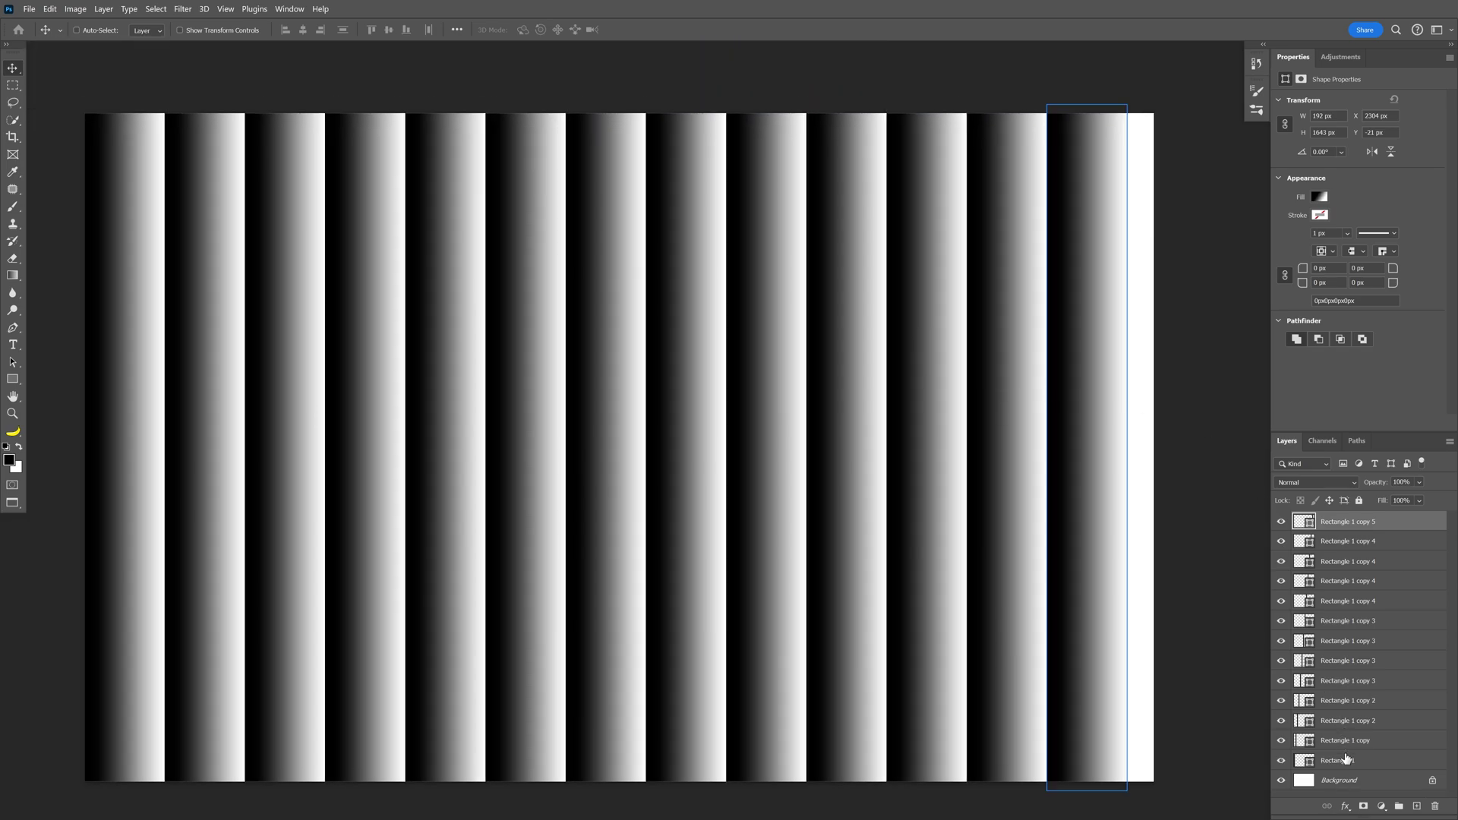
- Convert all the rectangle stripe layers into a single smart object
shift+click(1346, 759)
right_click(1346, 758)
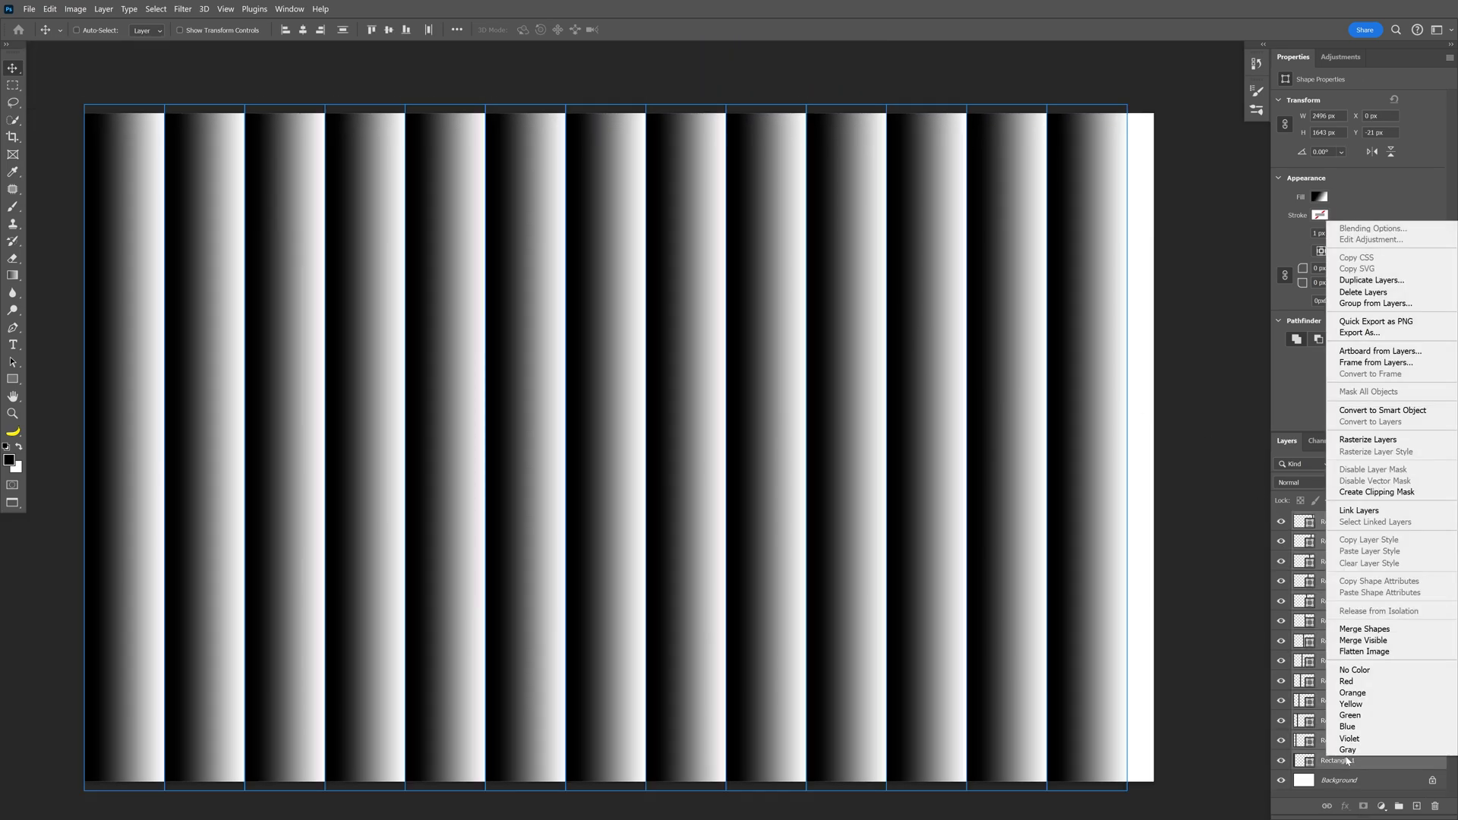
click(1413, 411)
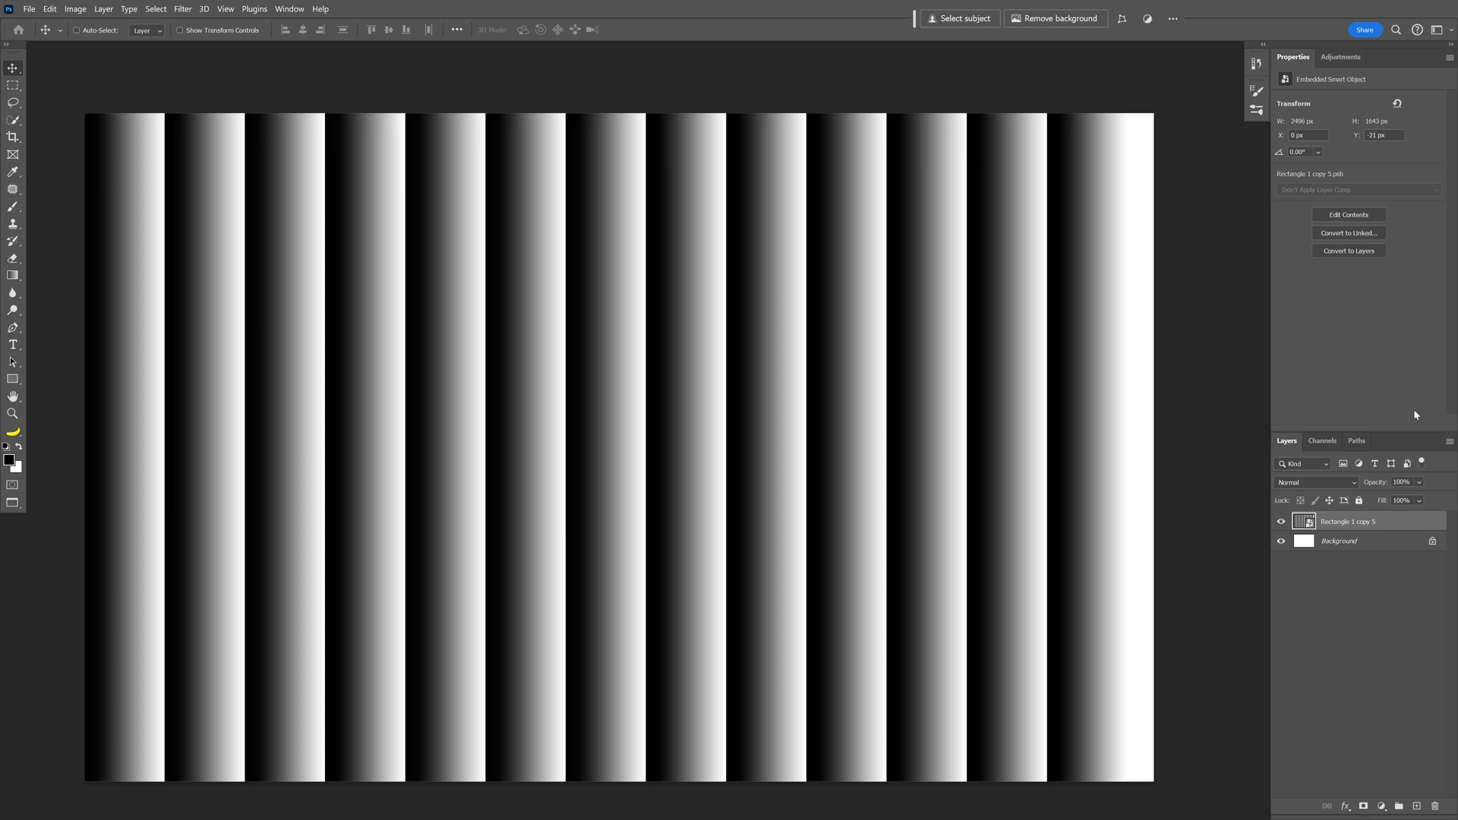
- Stretch the smart object horizontally to the full 2560 px canvas width
key(ctrl+t)
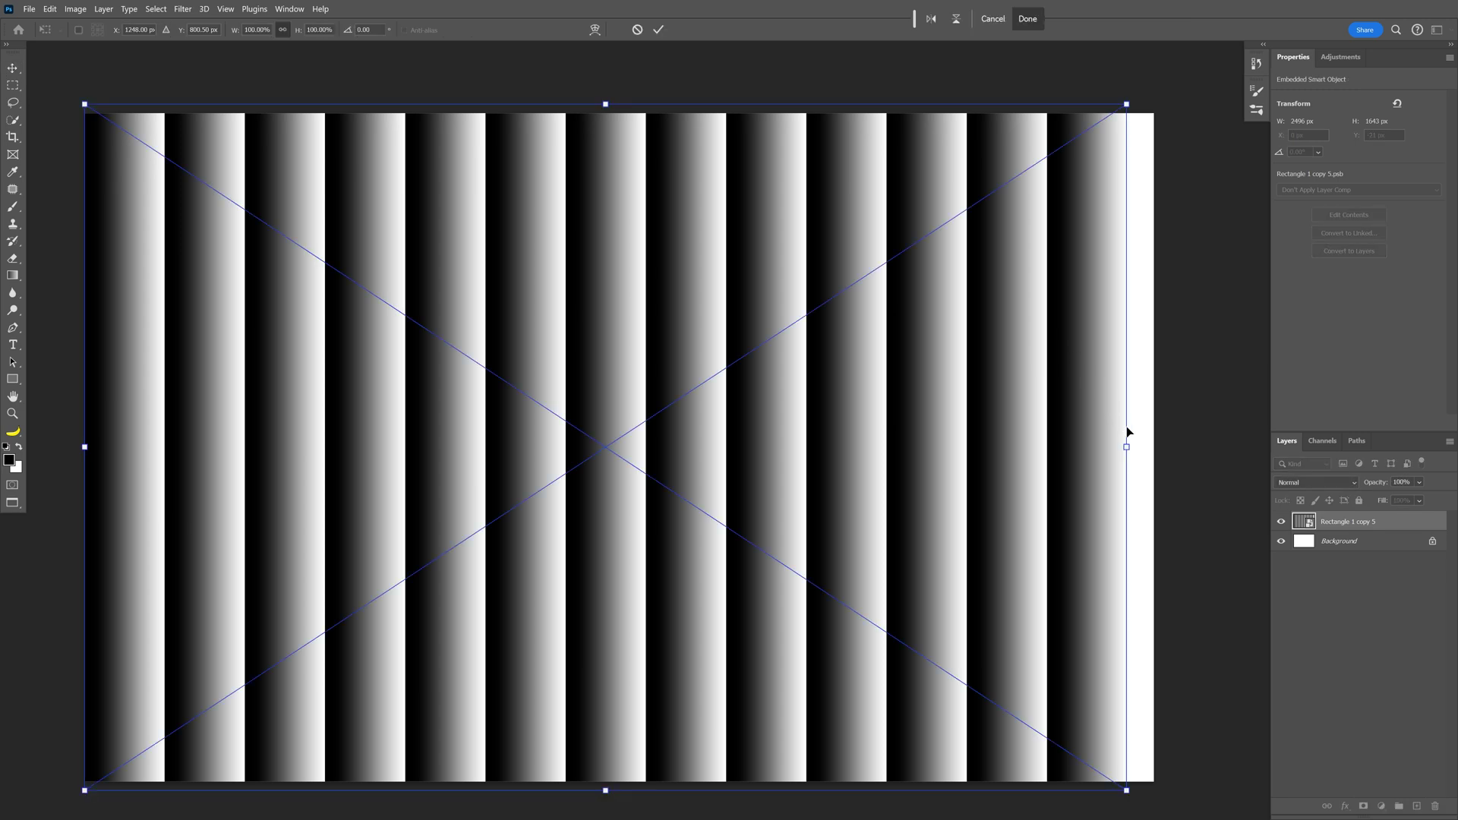
drag(1127, 451, 1151, 454)
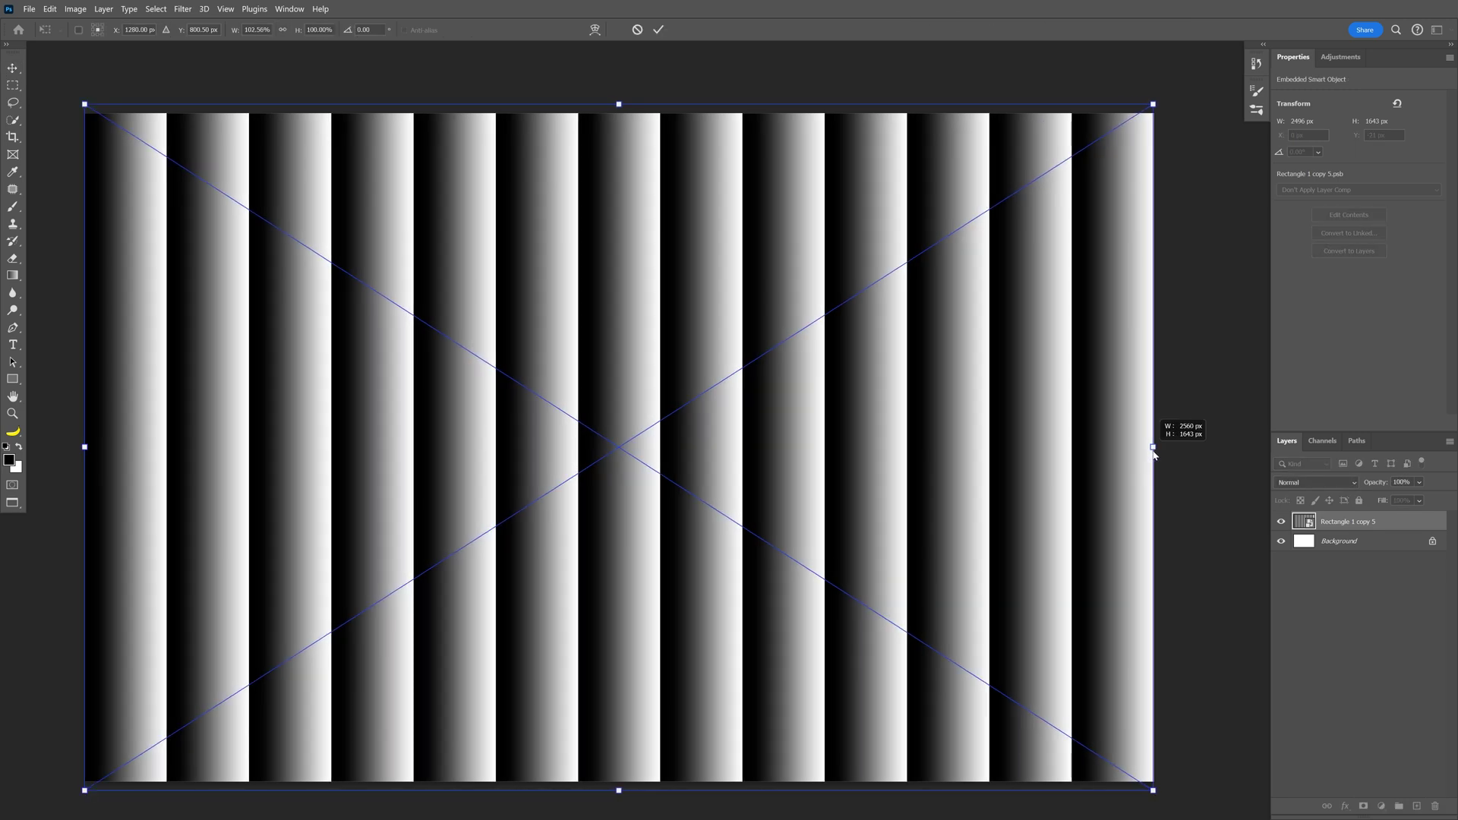
key(Return)
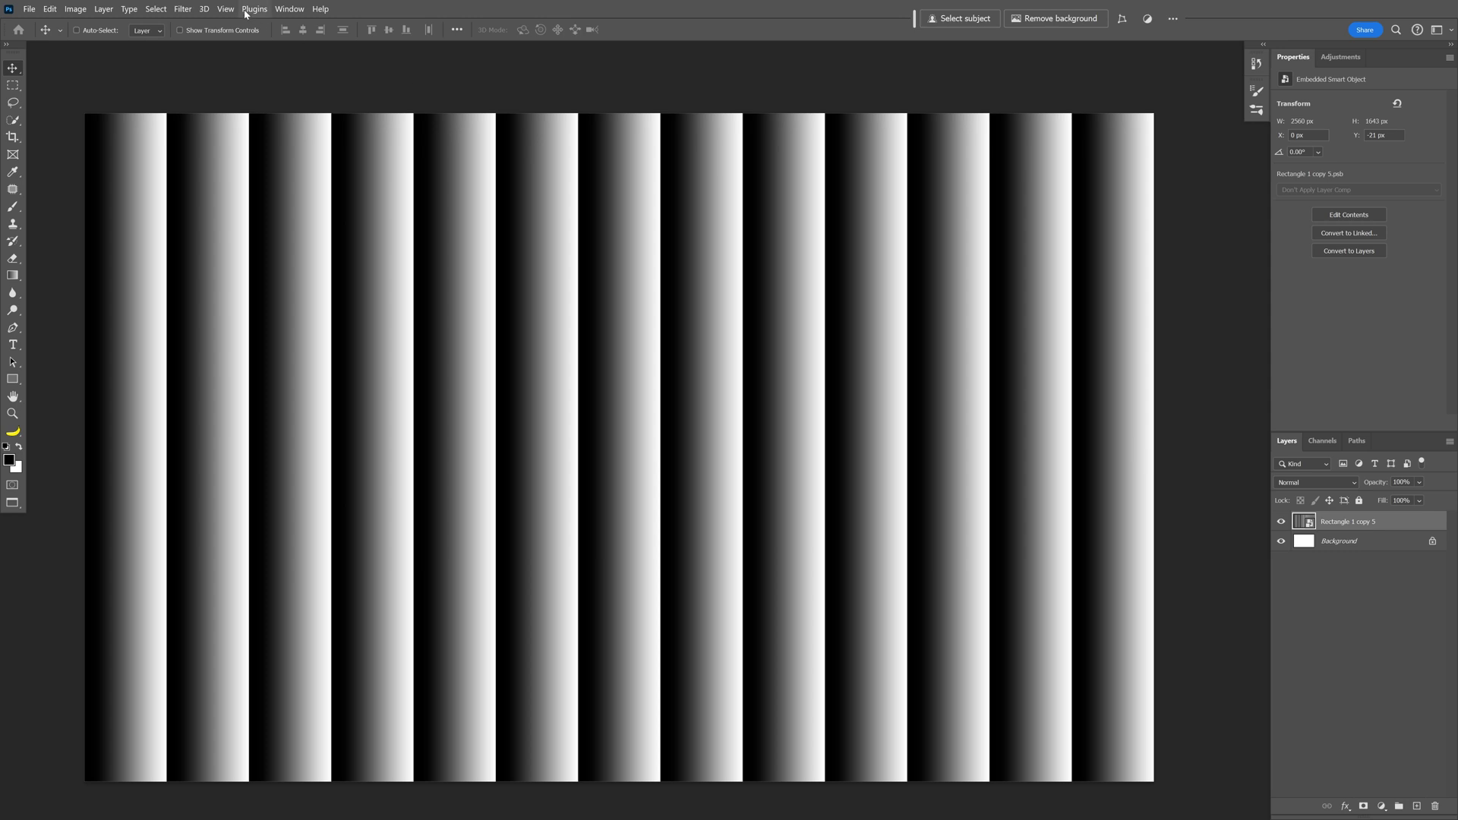
- Apply a Shear smart filter with its curve bent right, sweeping the stripes into S-curves
click(181, 8)
mouse_move(205, 190)
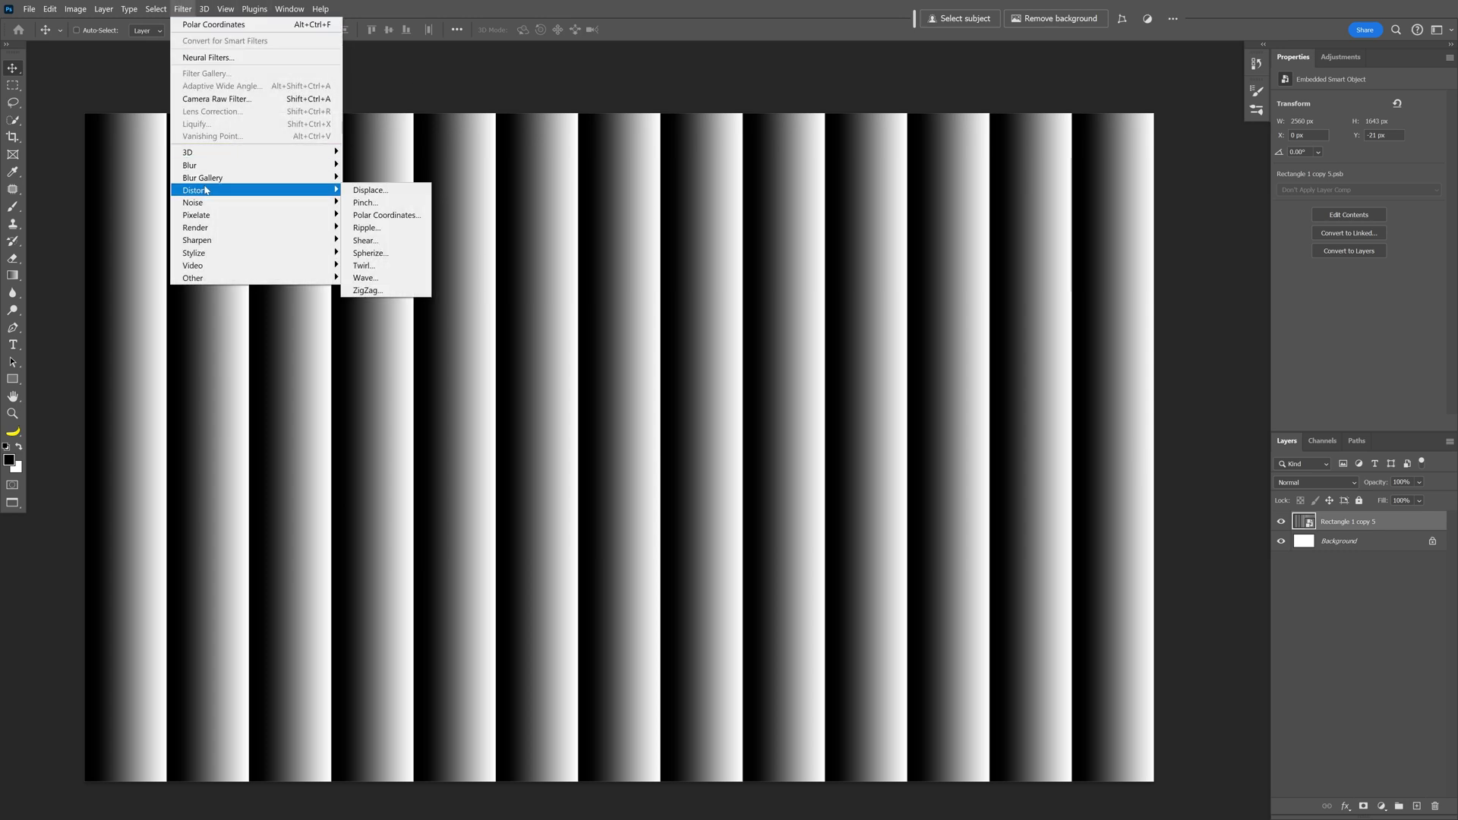
click(388, 240)
mouse_move(672, 222)
mouse_down()
mouse_move(690, 217)
mouse_move(688, 253)
mouse_move(629, 282)
mouse_move(681, 244)
mouse_move(653, 200)
mouse_move(630, 199)
mouse_move(677, 218)
mouse_move(676, 245)
mouse_up()
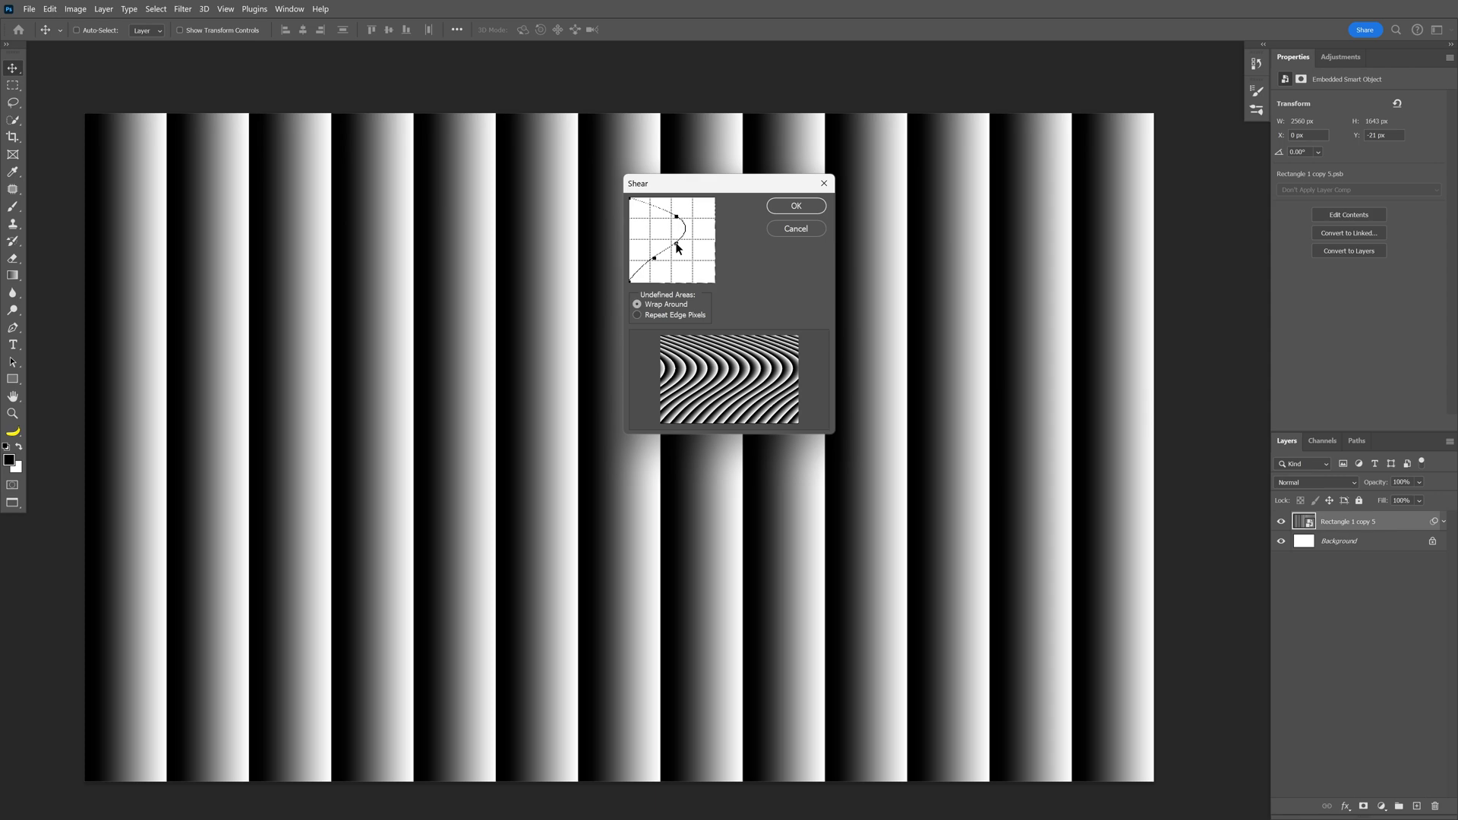
click(791, 204)
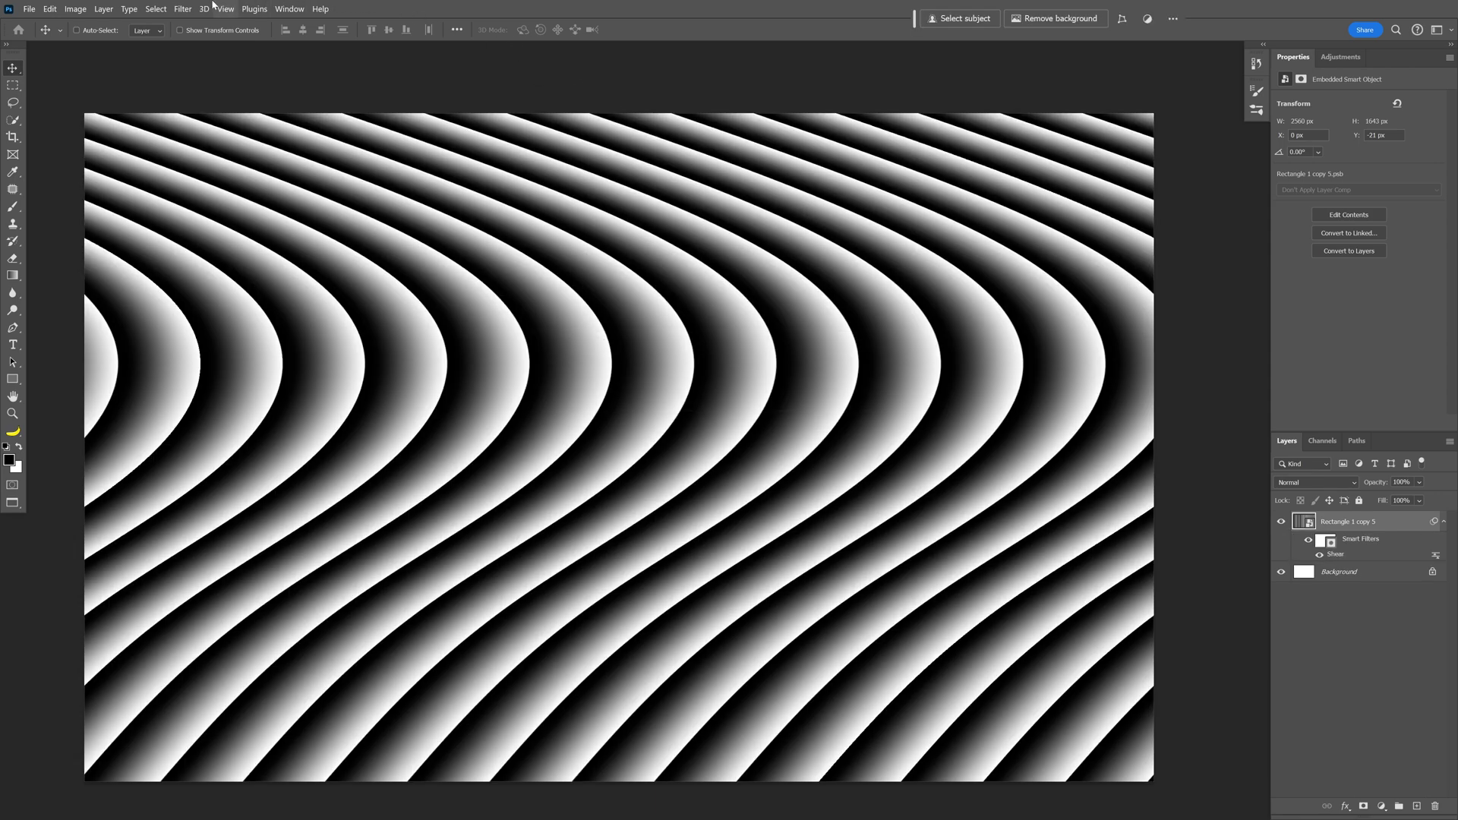
click(183, 9)
- Ripple the stripes with a 1-generator Wave filter, with raised amplitude and reduced horizontal scale. Then add a Gradient Map adjustment layer
mouse_move(265, 191)
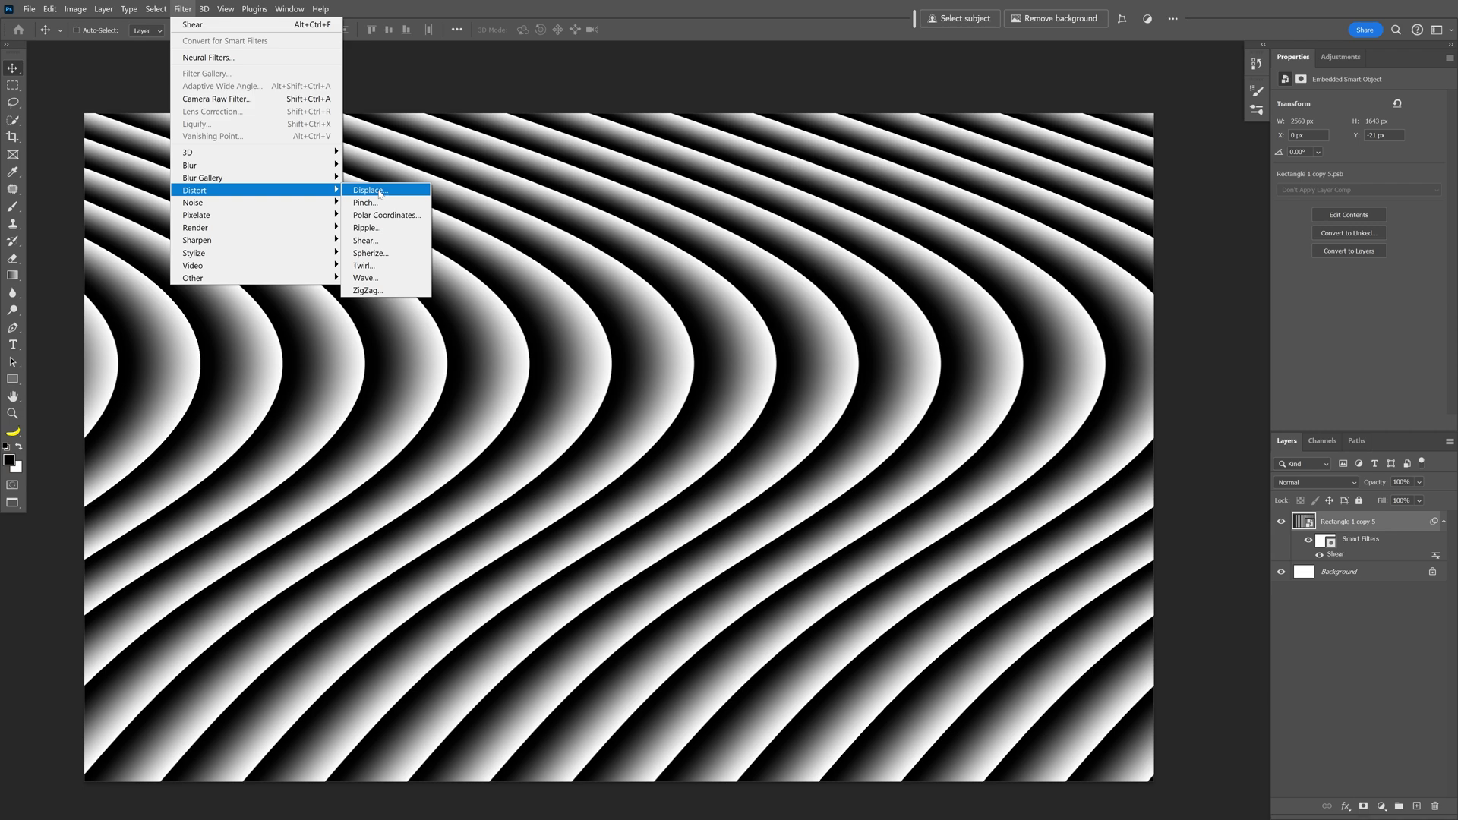
click(365, 277)
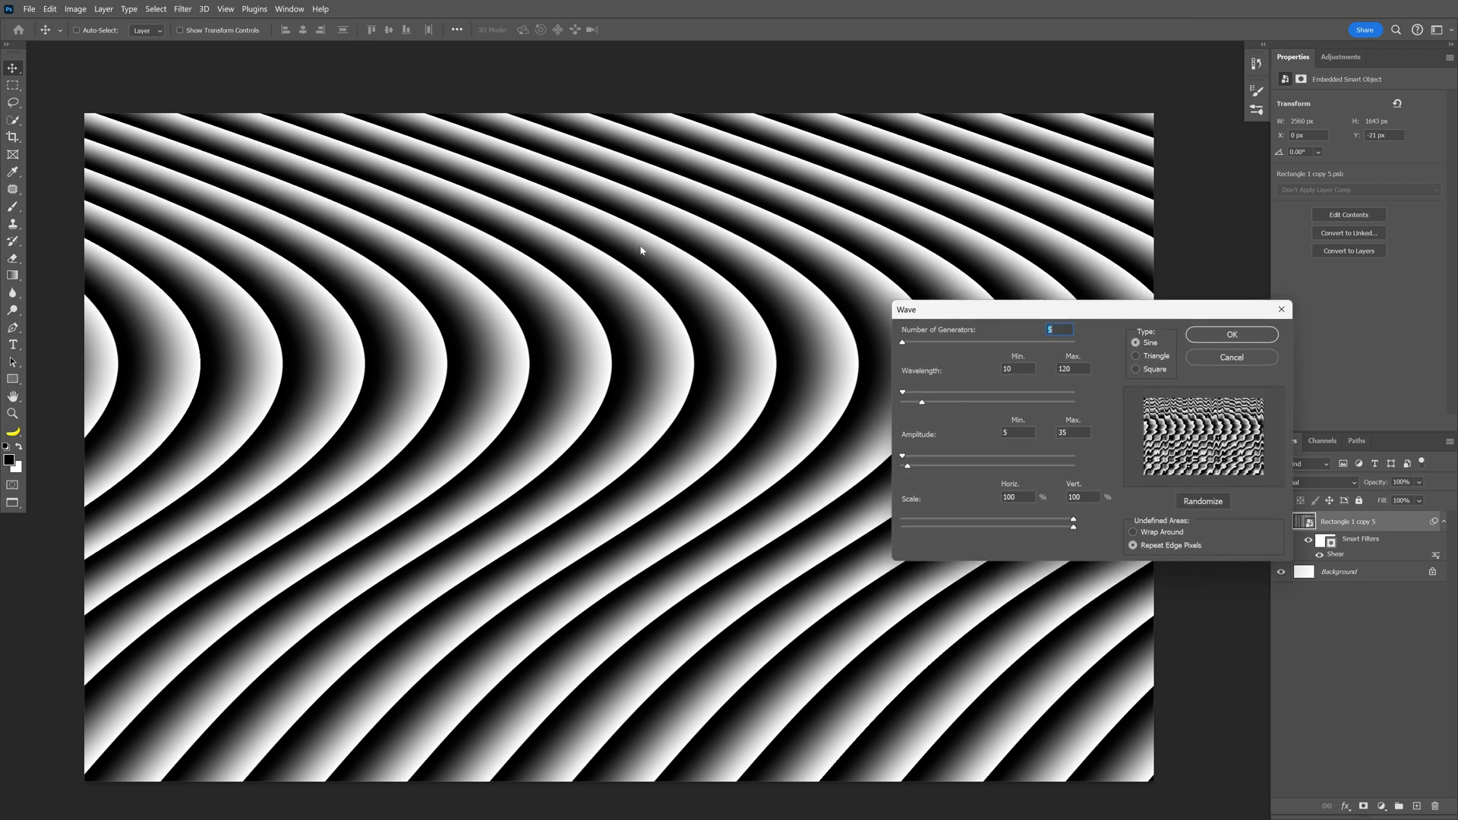
drag(904, 347, 951, 408)
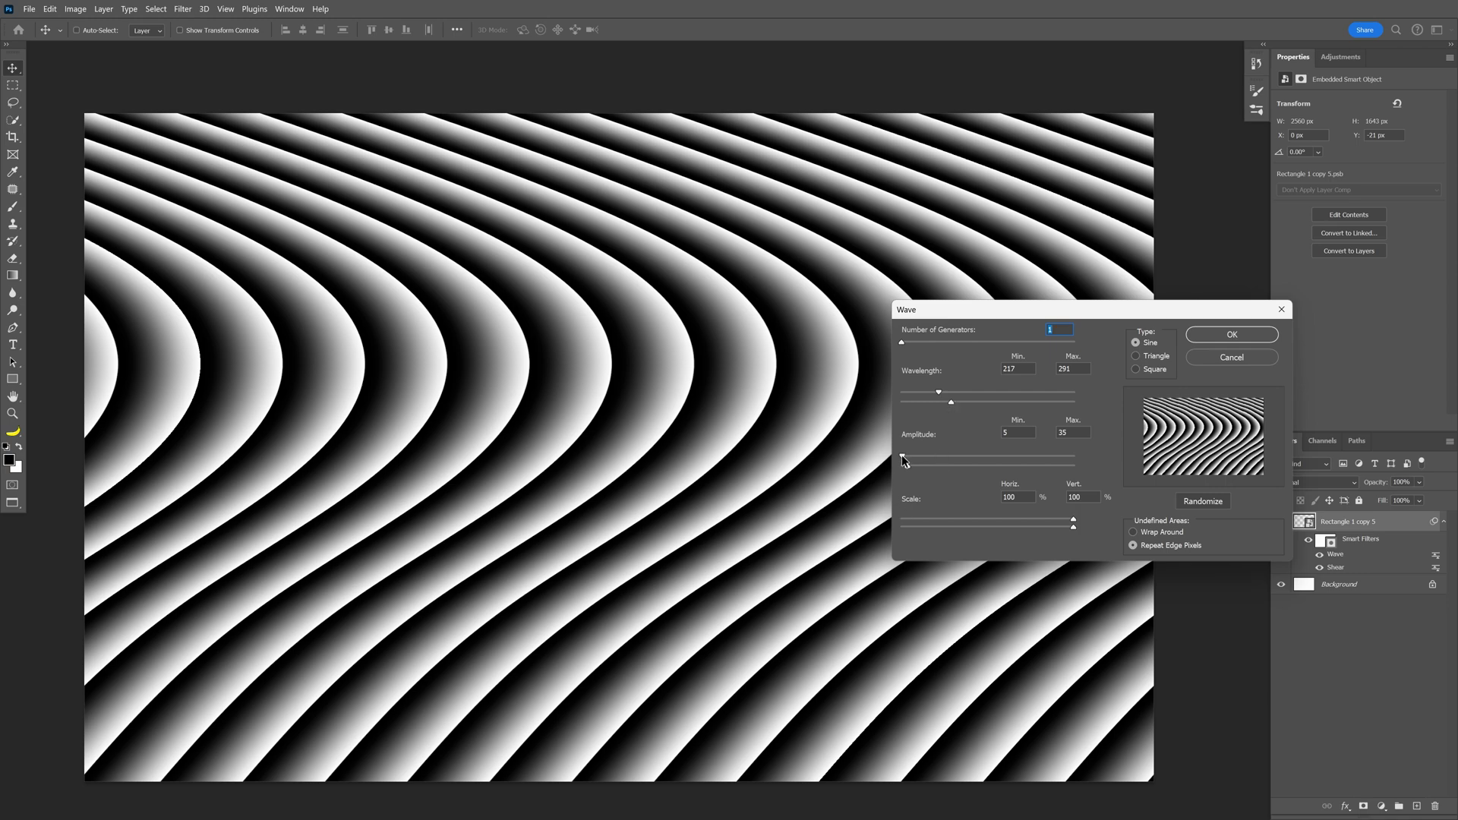
drag(903, 458, 1070, 472)
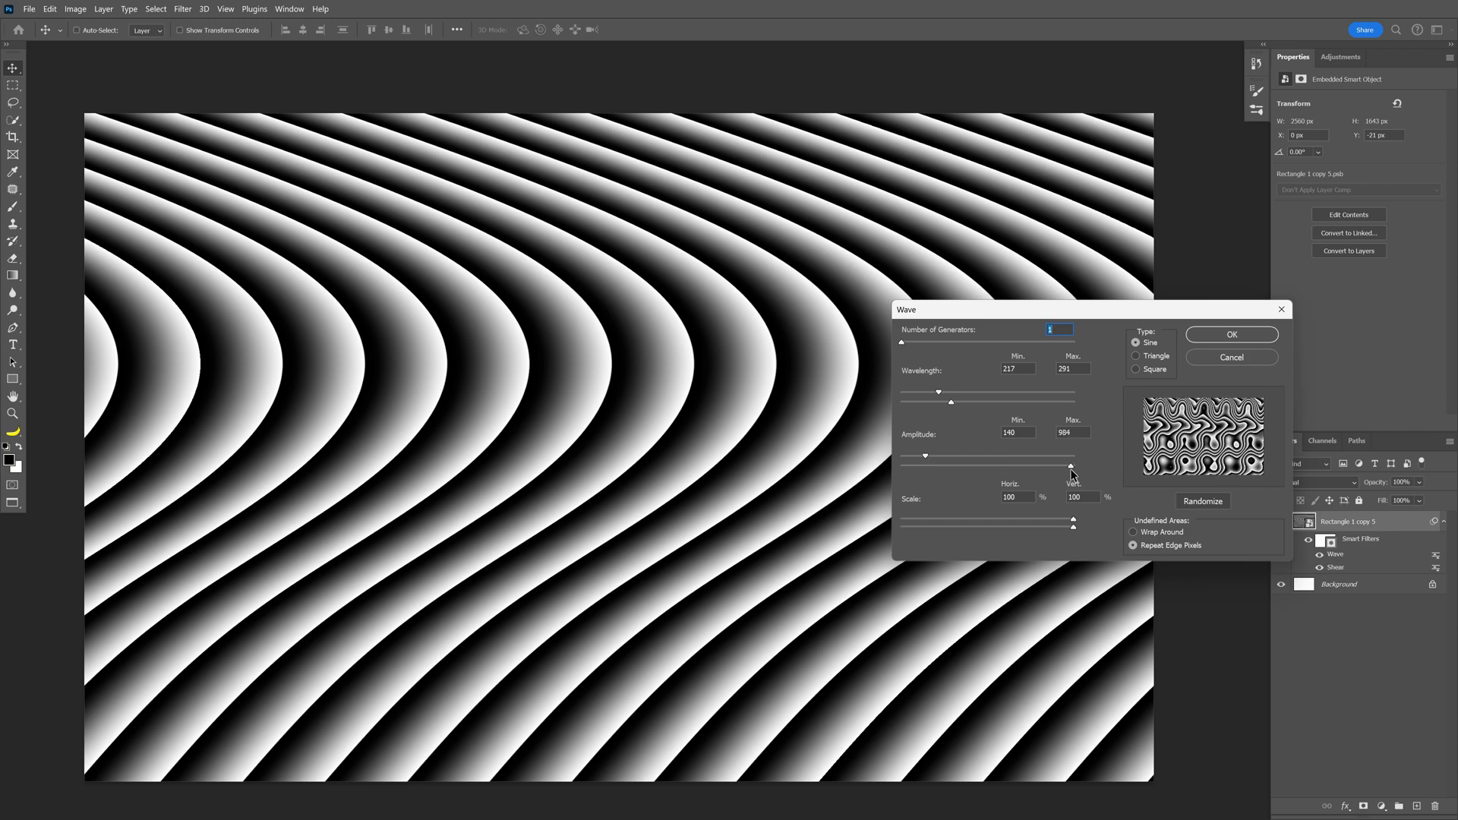
mouse_move(925, 456)
mouse_down()
mouse_move(909, 459)
mouse_move(926, 456)
mouse_up()
drag(1074, 522, 877, 514)
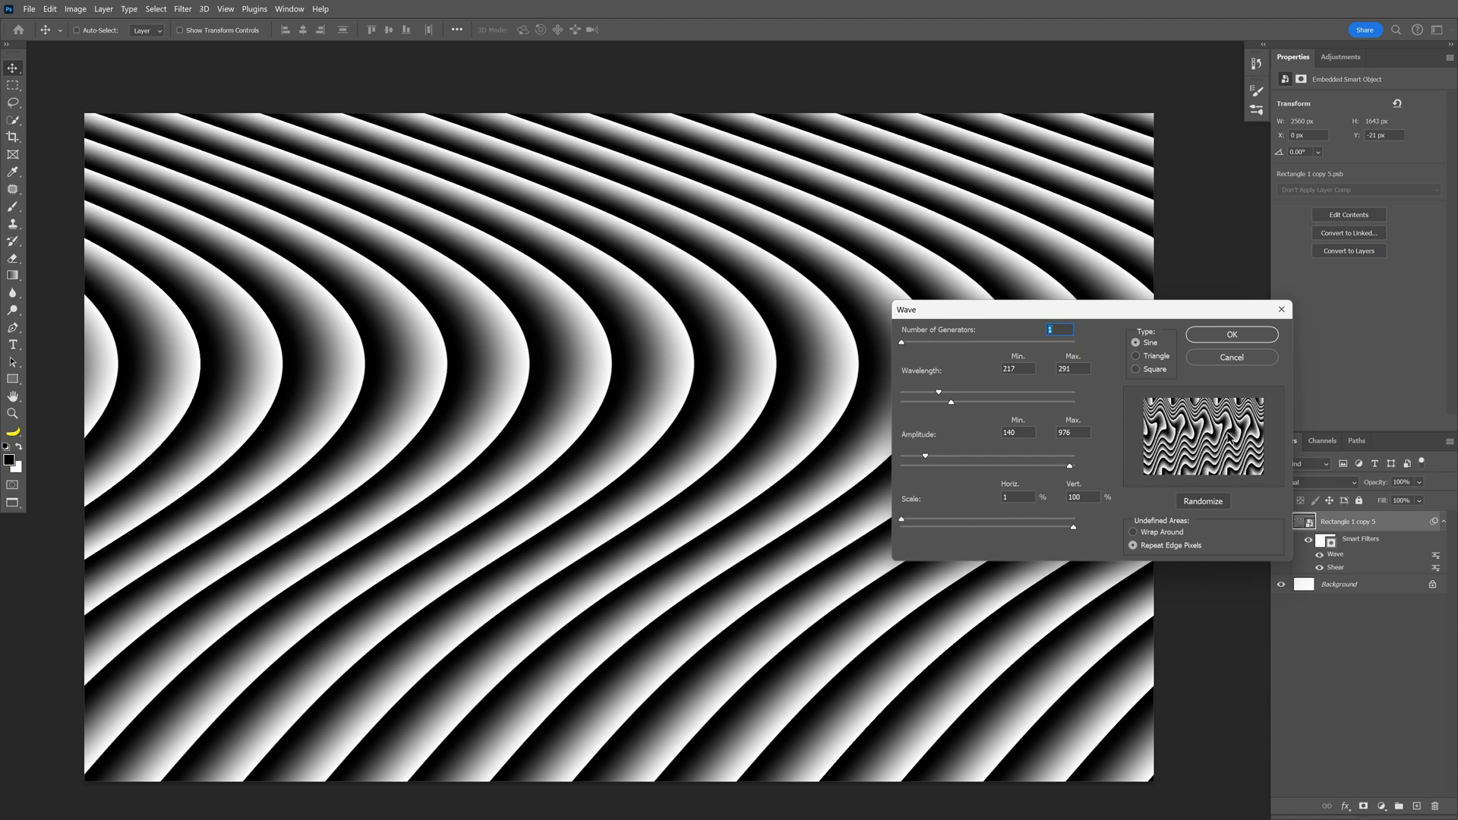
drag(925, 455, 941, 456)
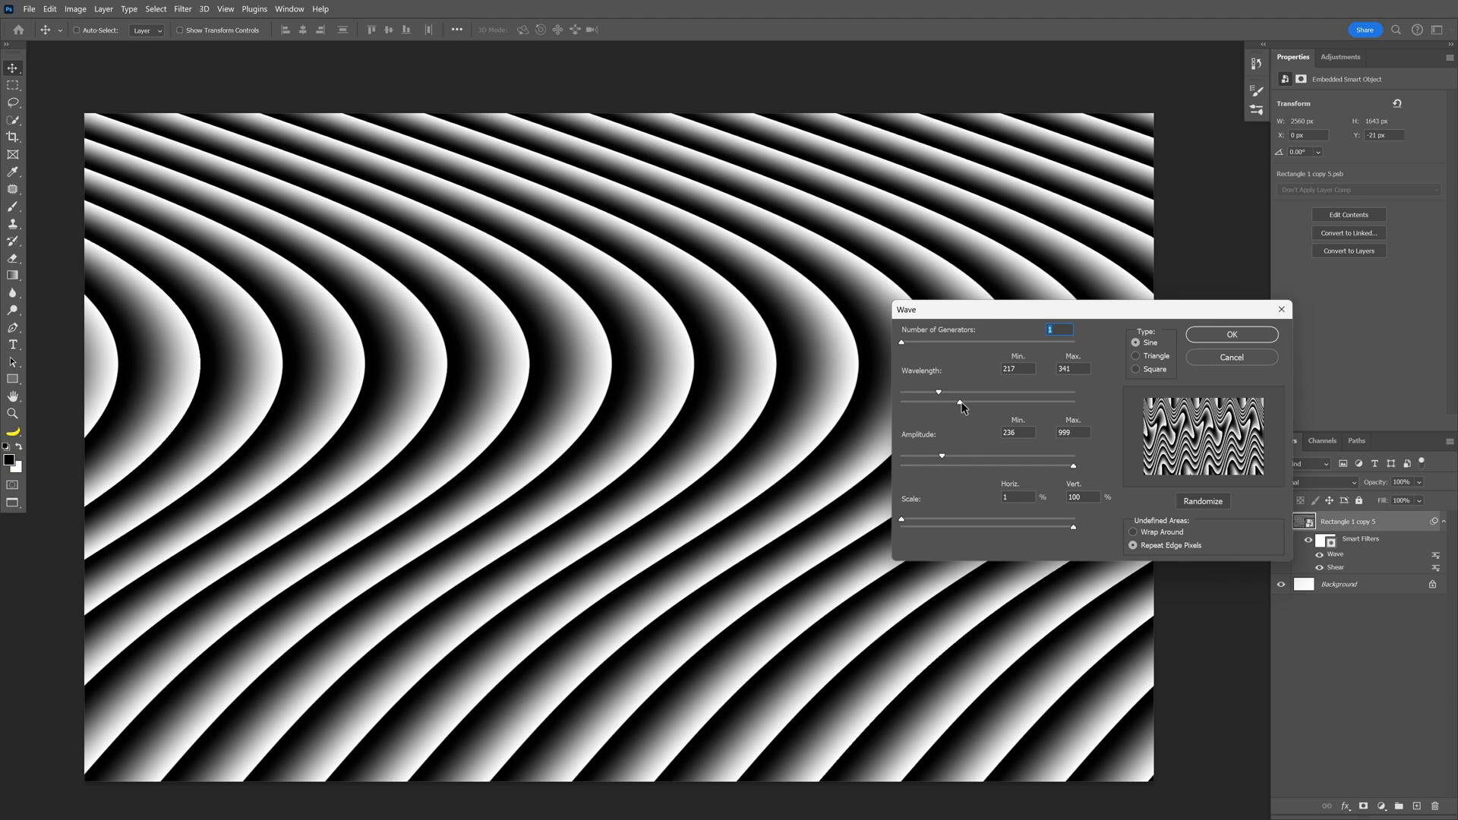
mouse_move(952, 404)
mouse_down()
mouse_move(1081, 405)
mouse_move(981, 411)
mouse_move(938, 393)
mouse_up()
click(1246, 332)
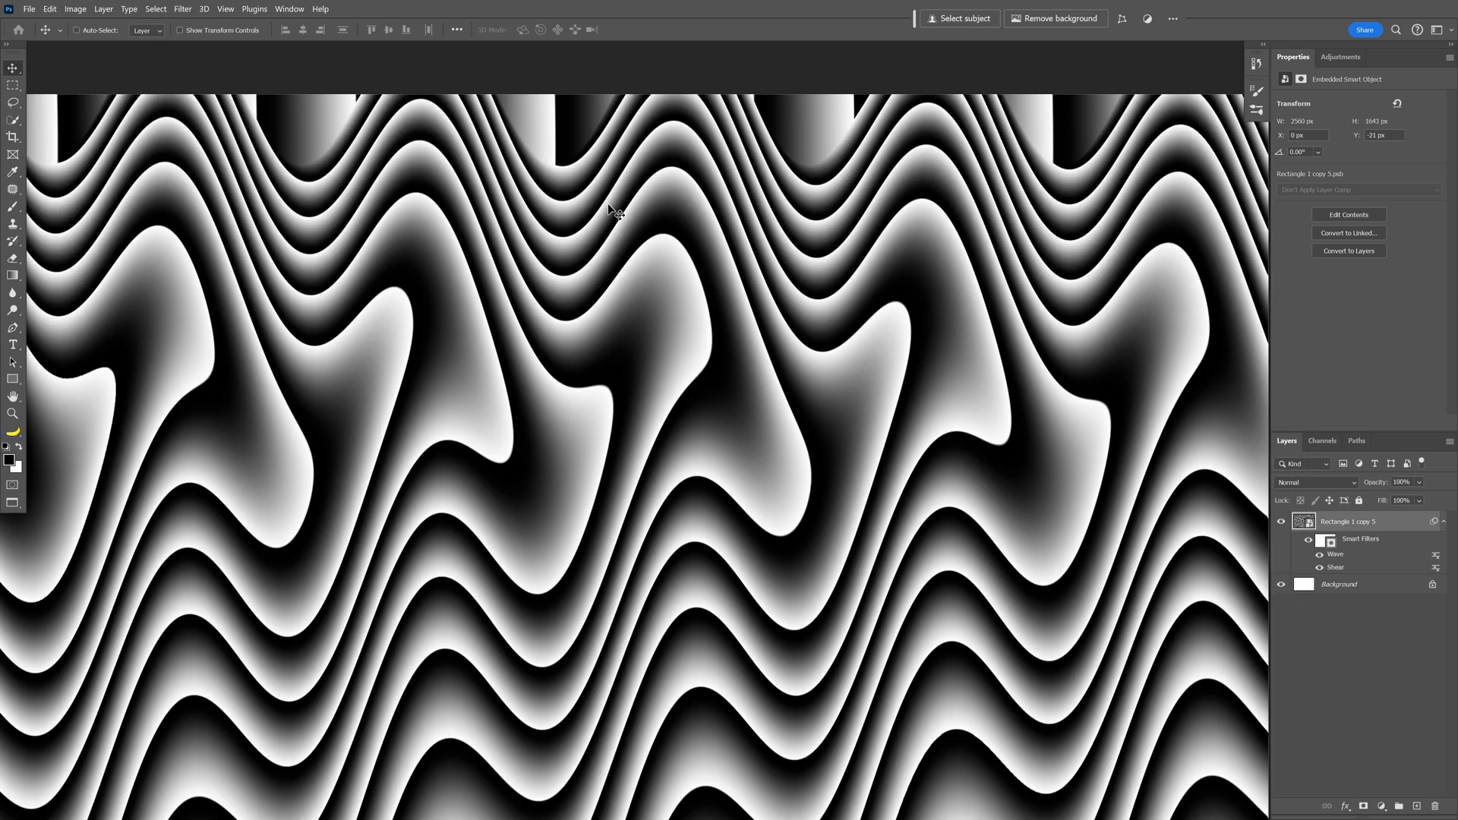
click(1340, 57)
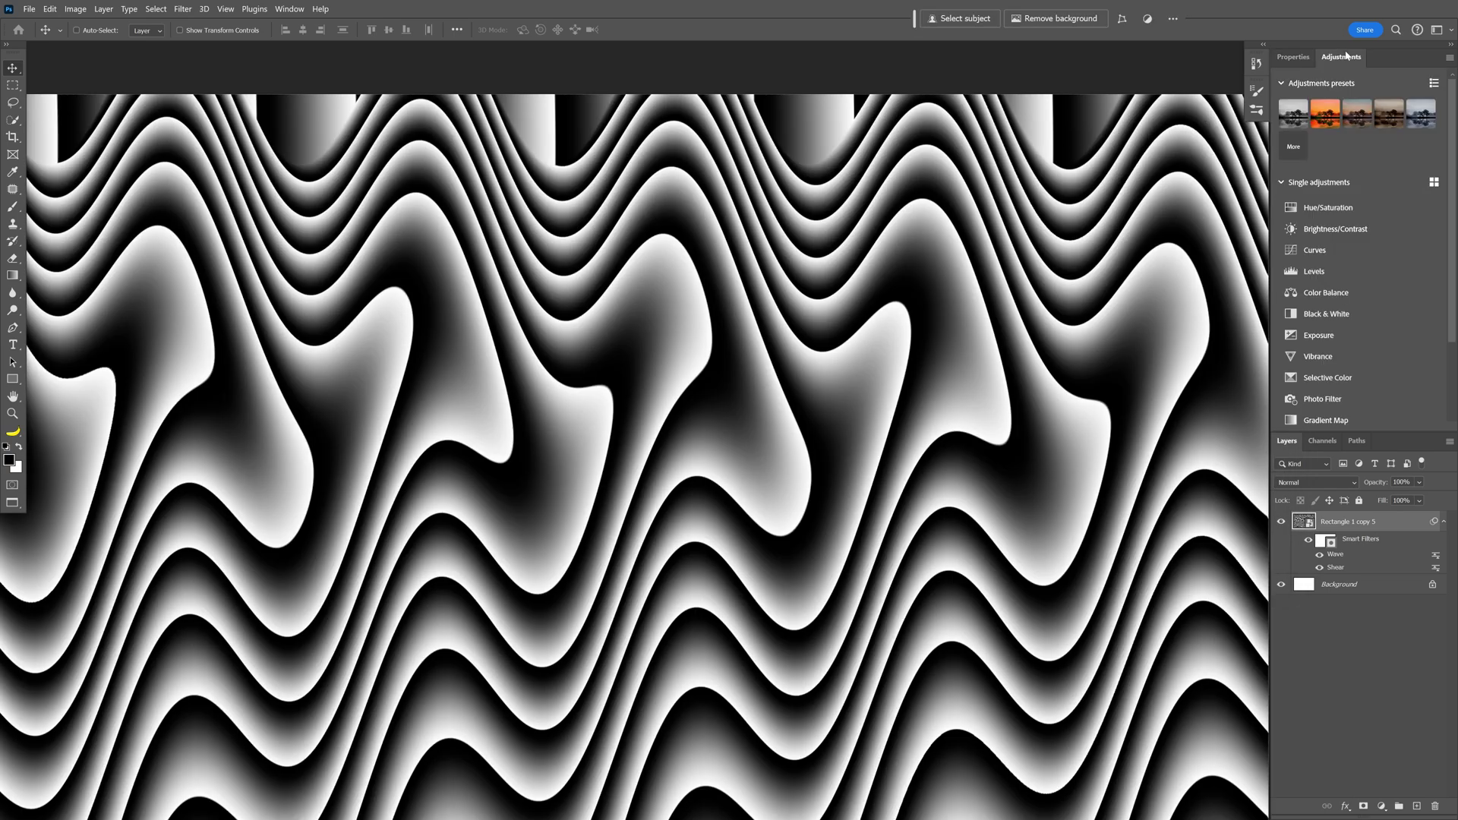
click(1320, 315)
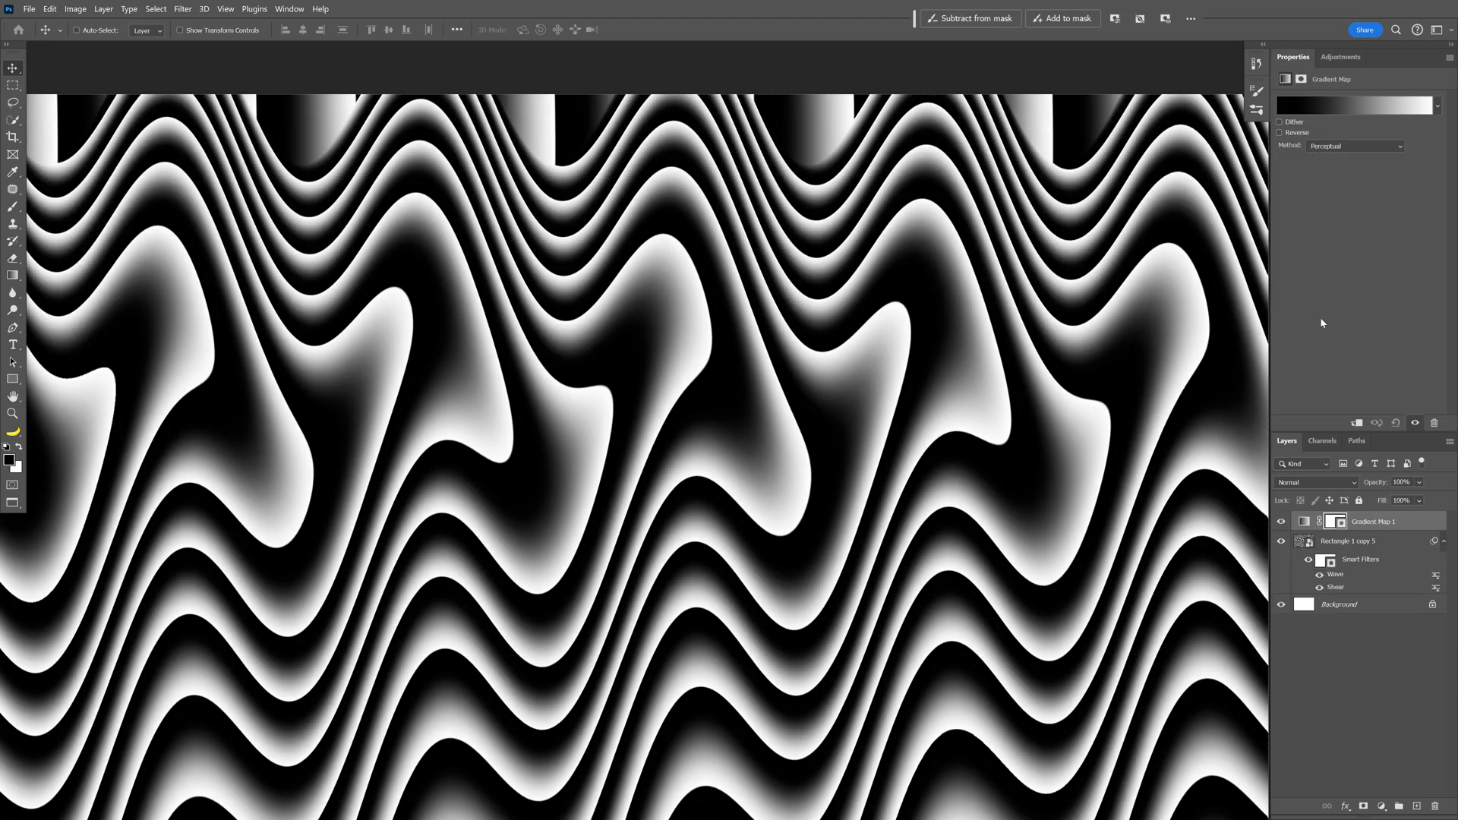
- Add a dark blue colour stop at 31% to the gradient map
click(1342, 105)
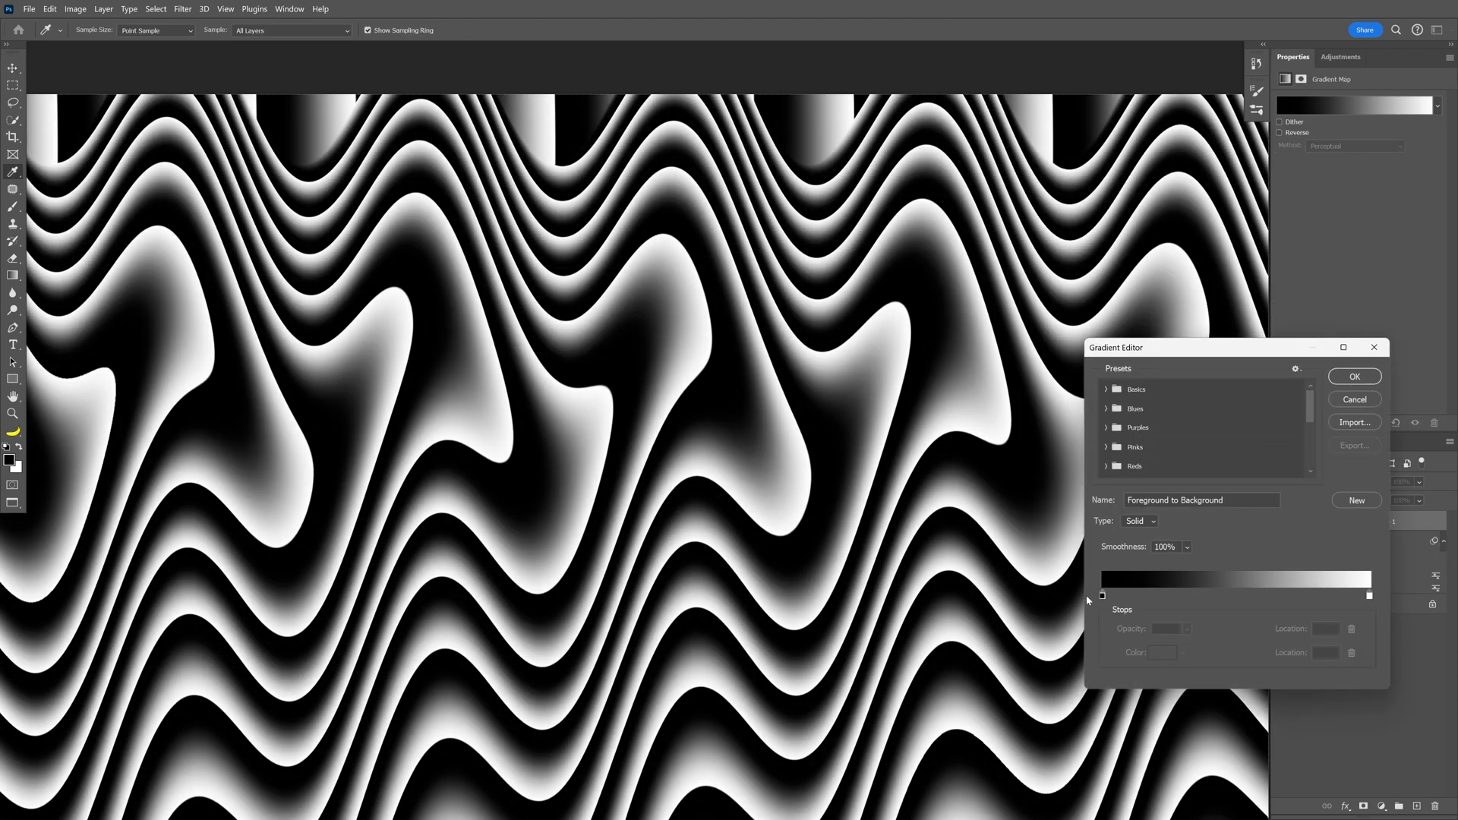
click(1187, 597)
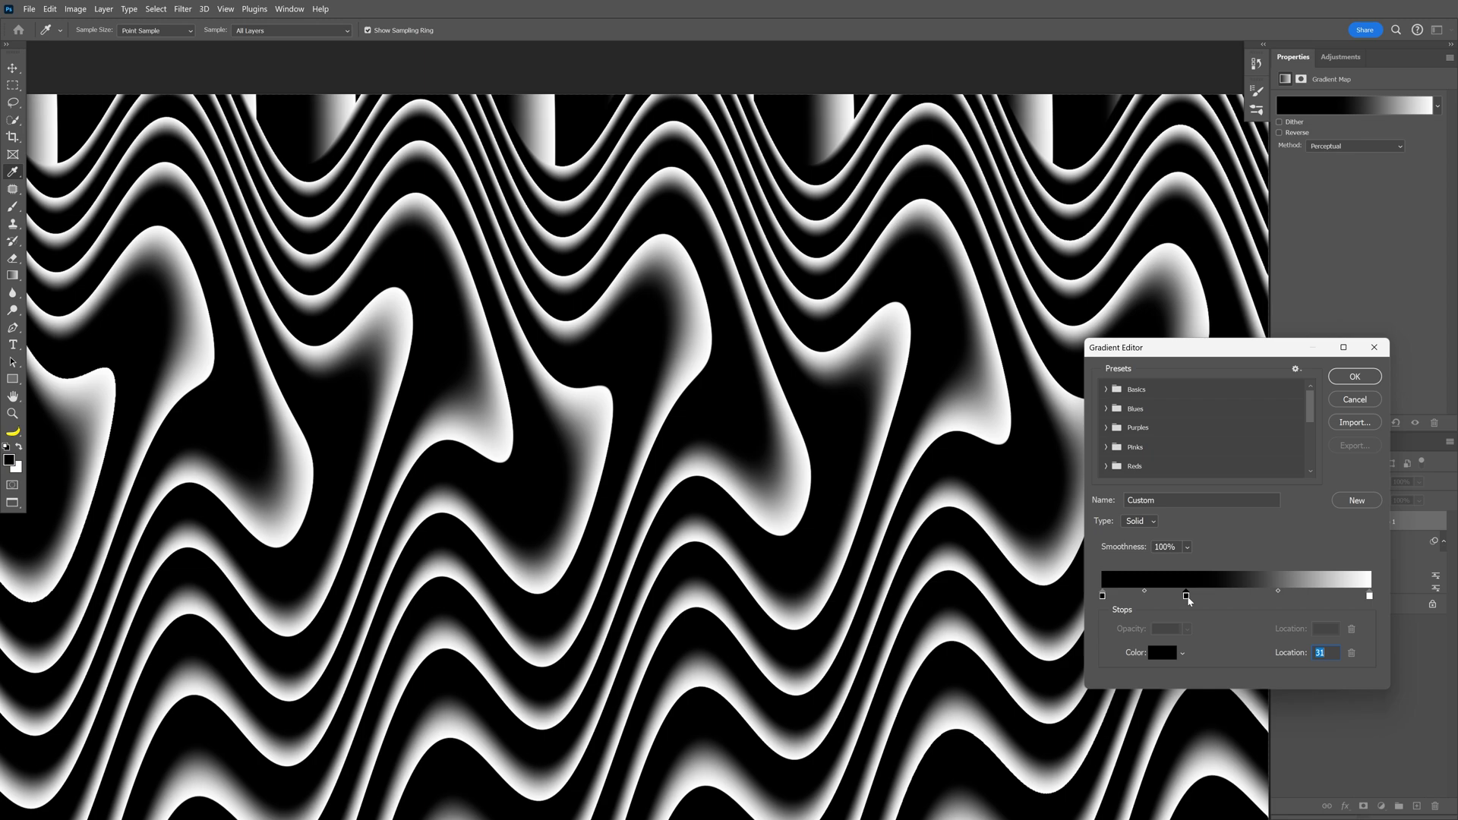
double_click(1186, 597)
drag(1207, 444, 1209, 410)
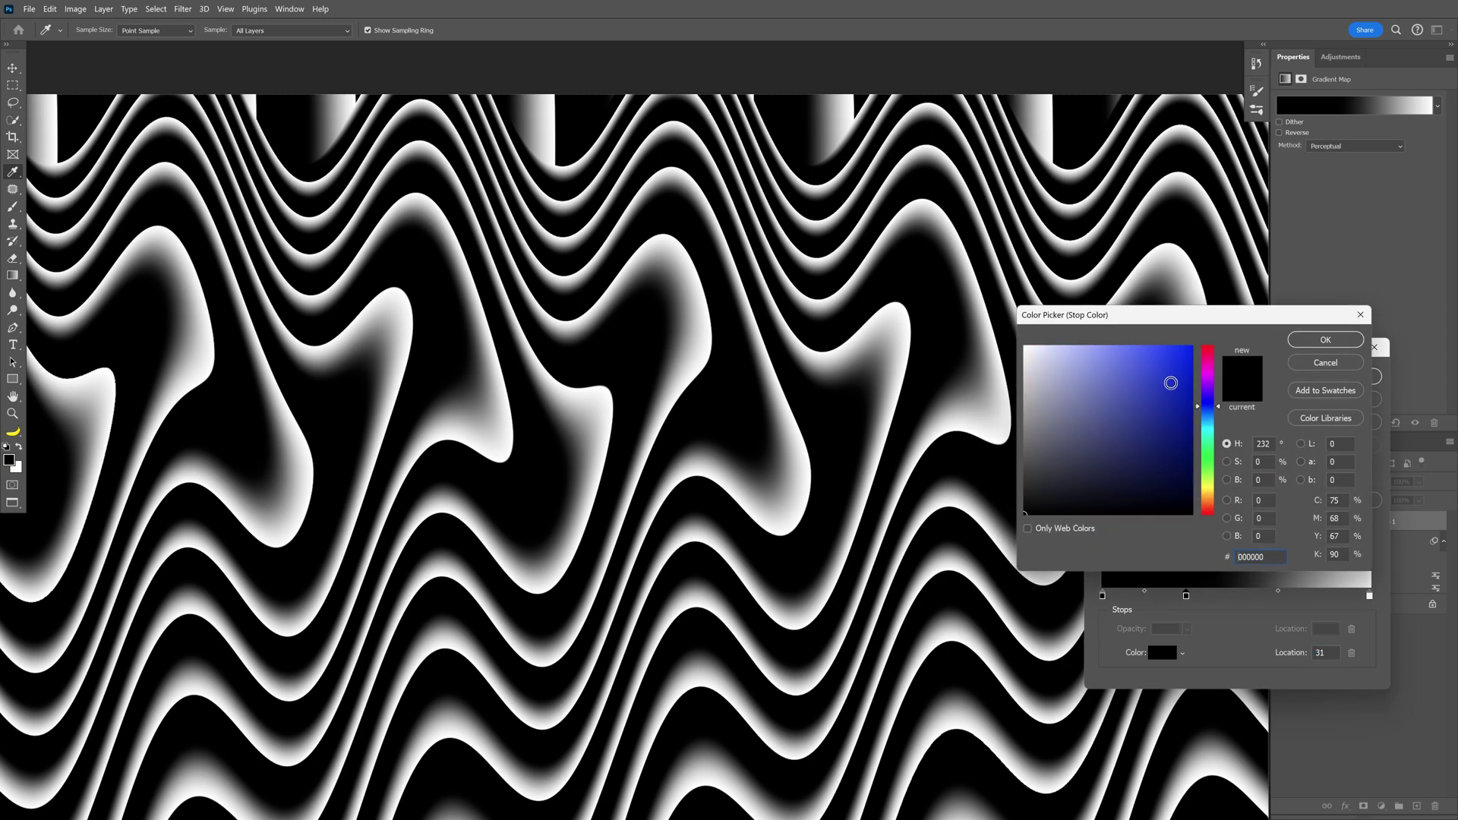
click(1170, 383)
click(1325, 339)
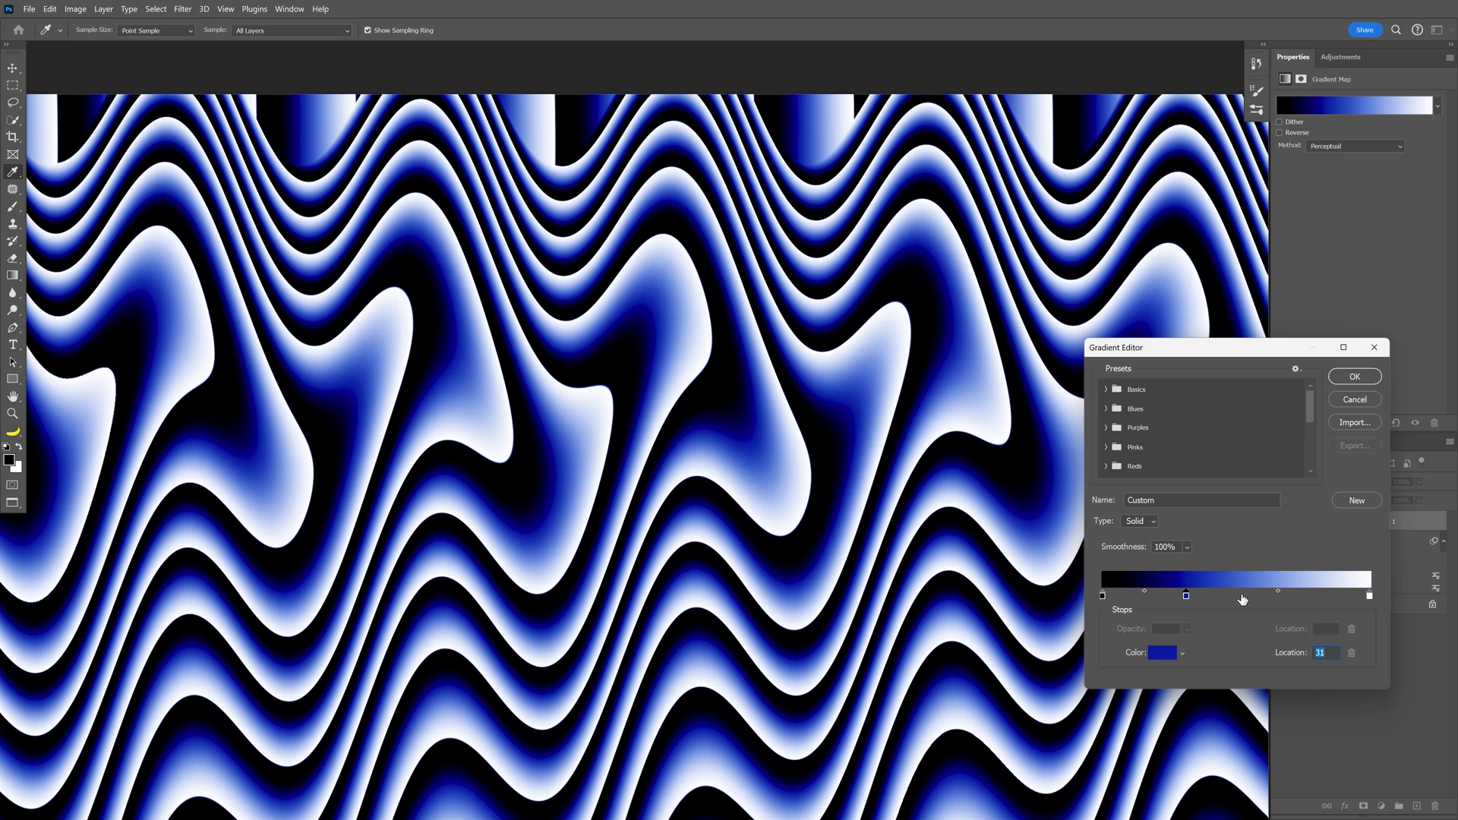
- Add a red colour stop at 52%
click(1242, 598)
double_click(1242, 598)
click(1207, 510)
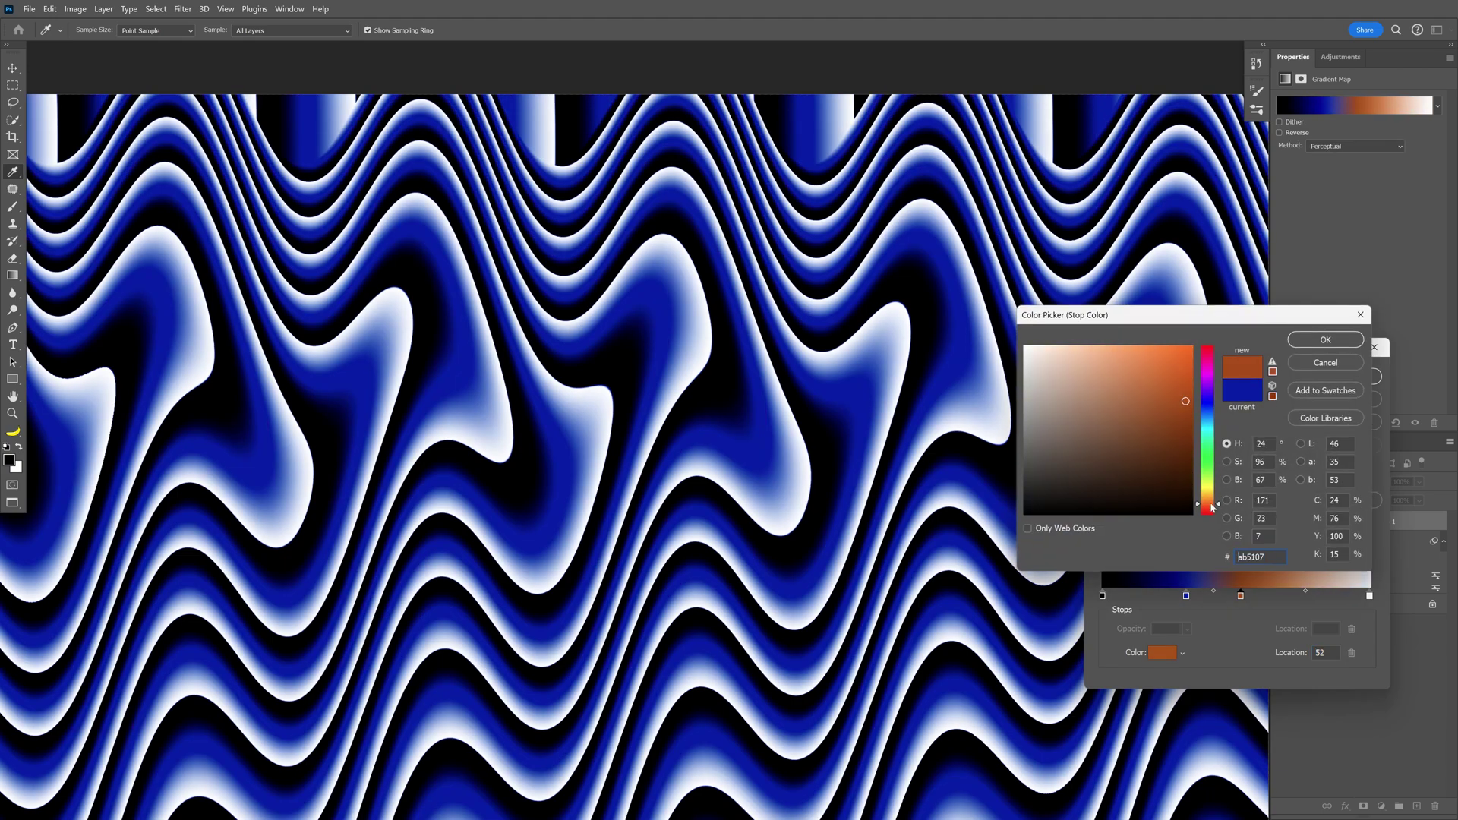
drag(1139, 364, 1193, 384)
click(1325, 340)
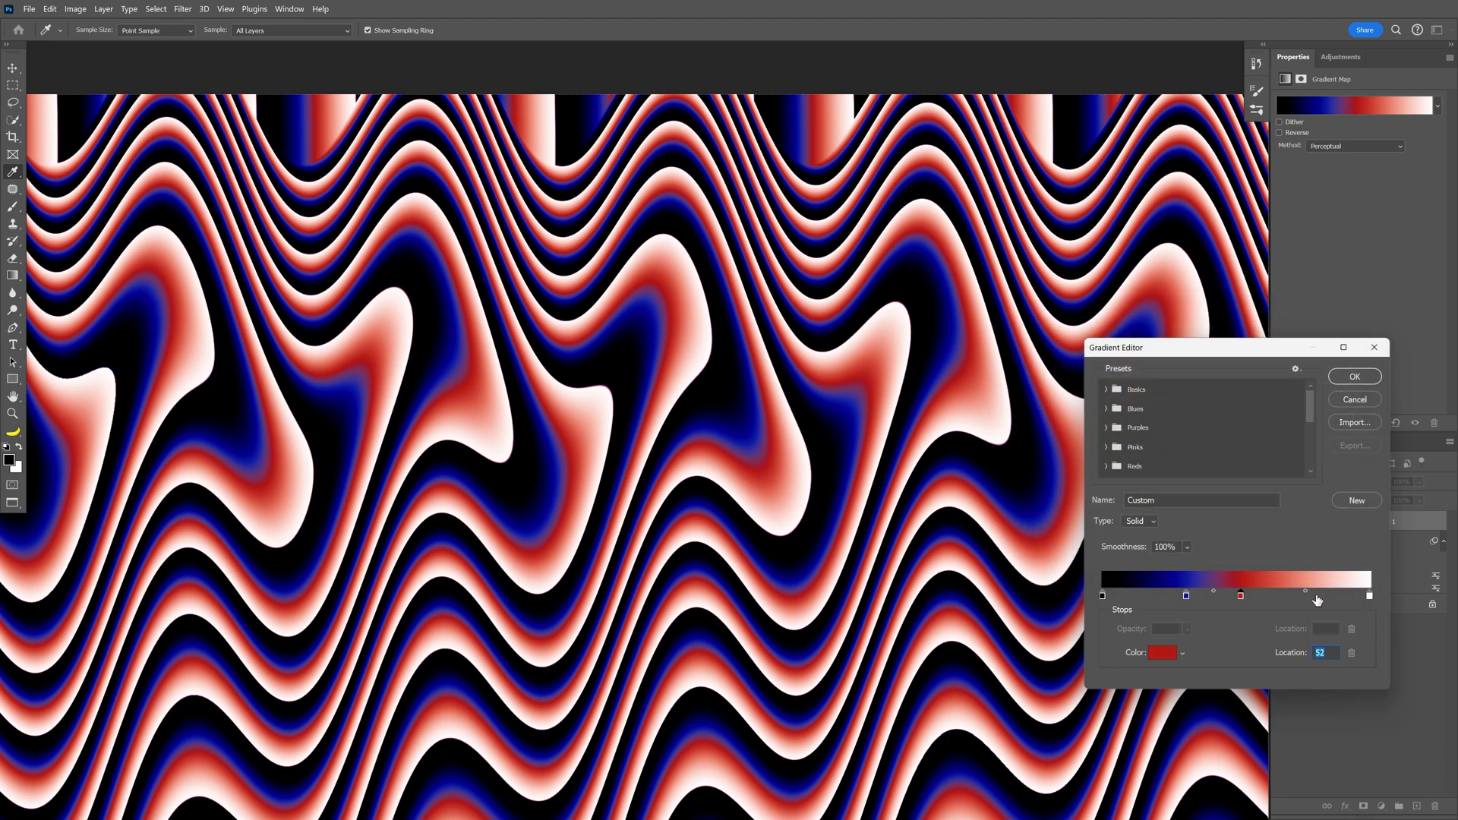
- Add a yellow colour stop at 78%
click(1315, 599)
double_click(1312, 597)
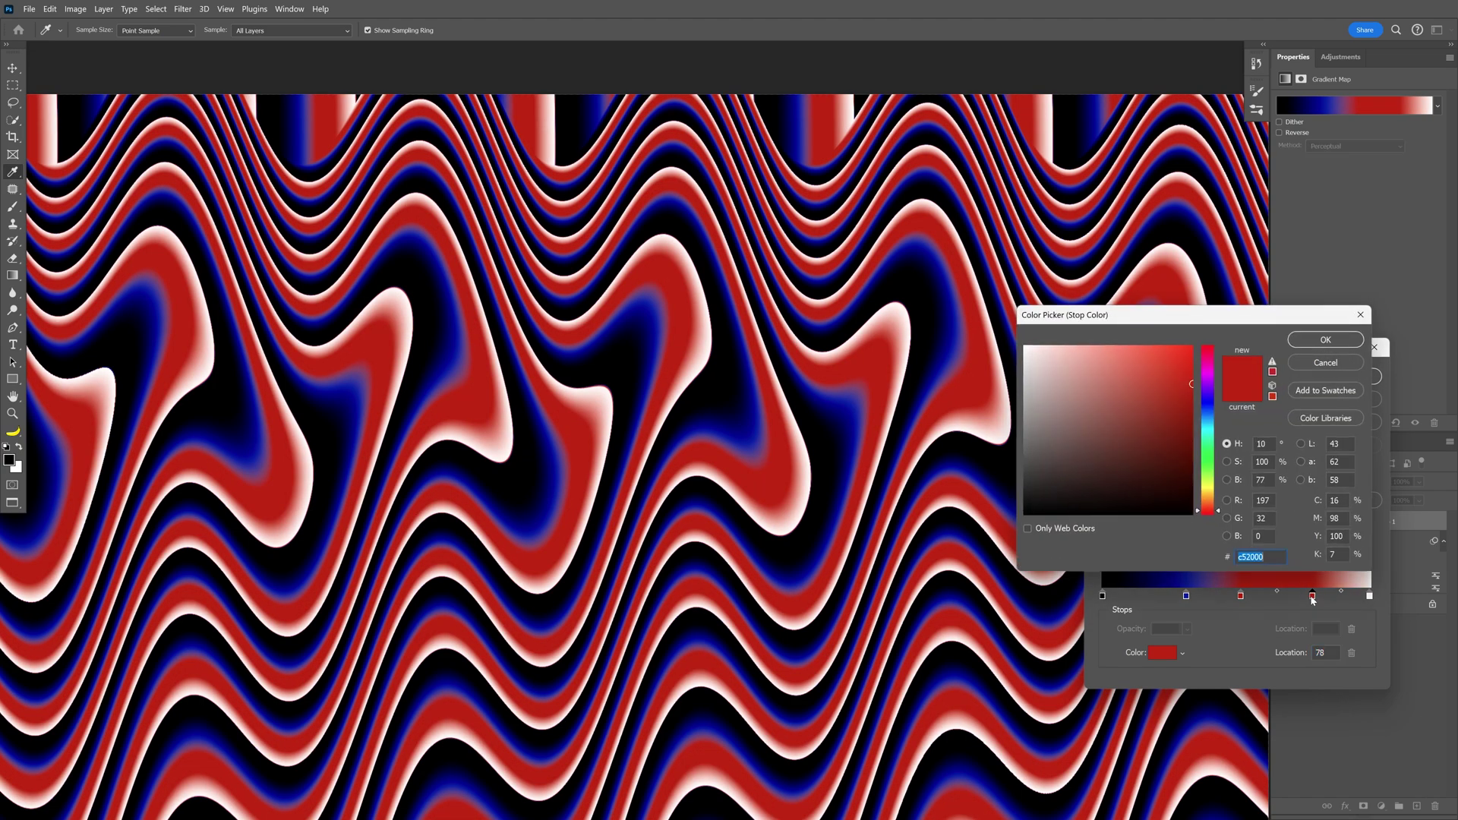
drag(1214, 500, 1213, 480)
click(1325, 340)
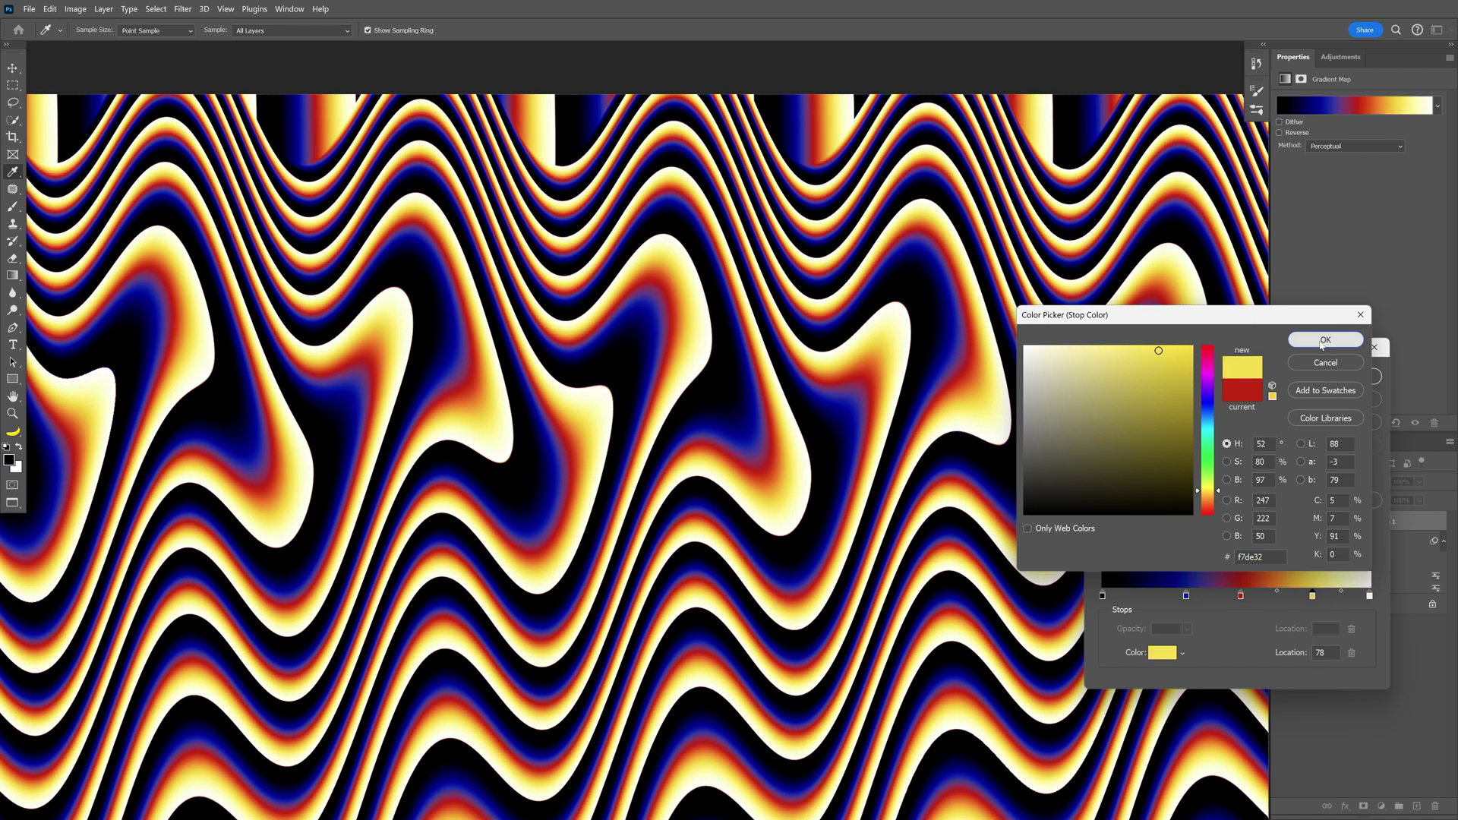
- Duplicate the gradient map and reposition the blue stop in the copy's gradient
click(1341, 377)
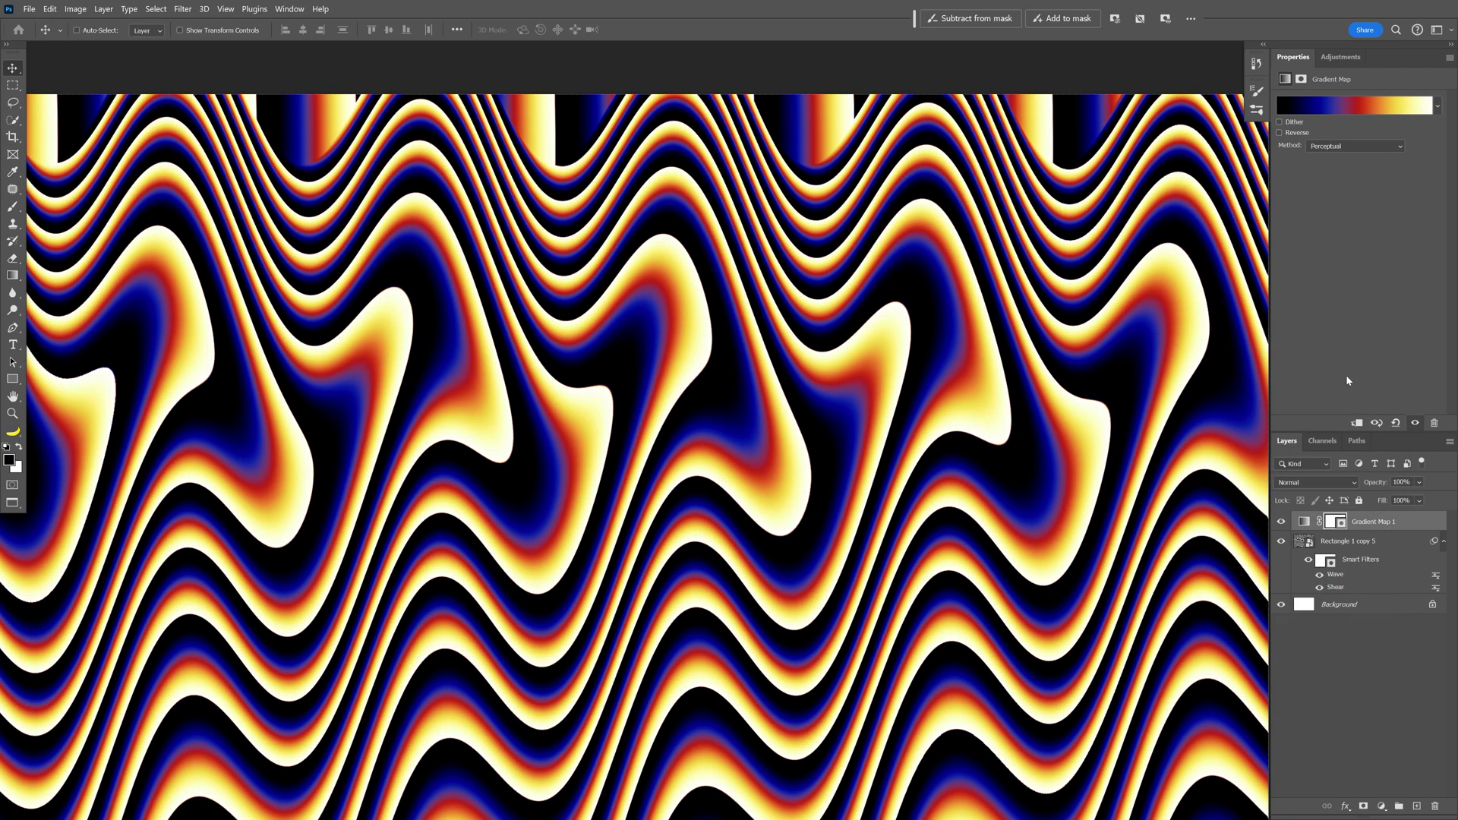
key(ctrl+j)
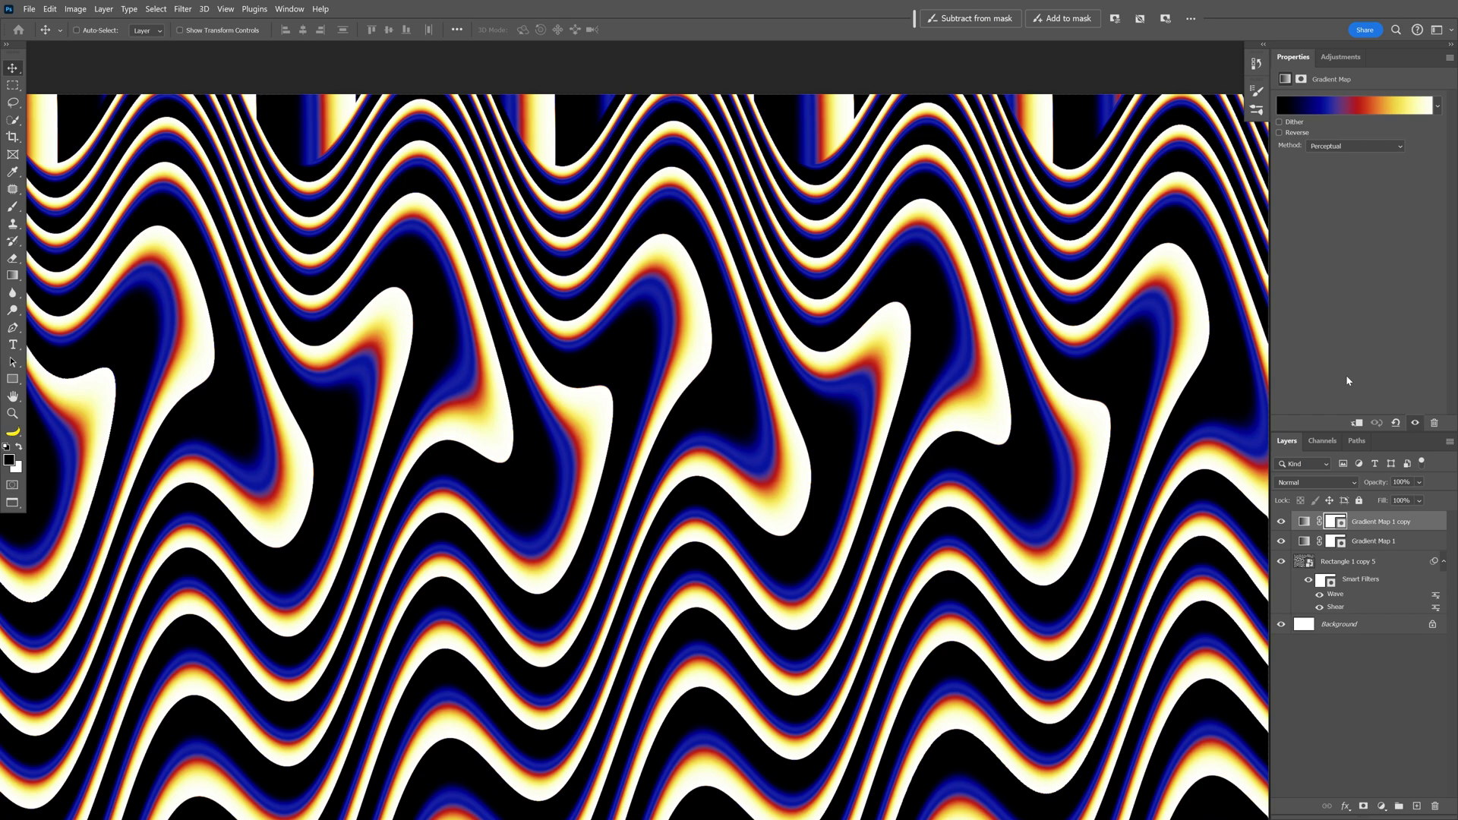
click(1303, 523)
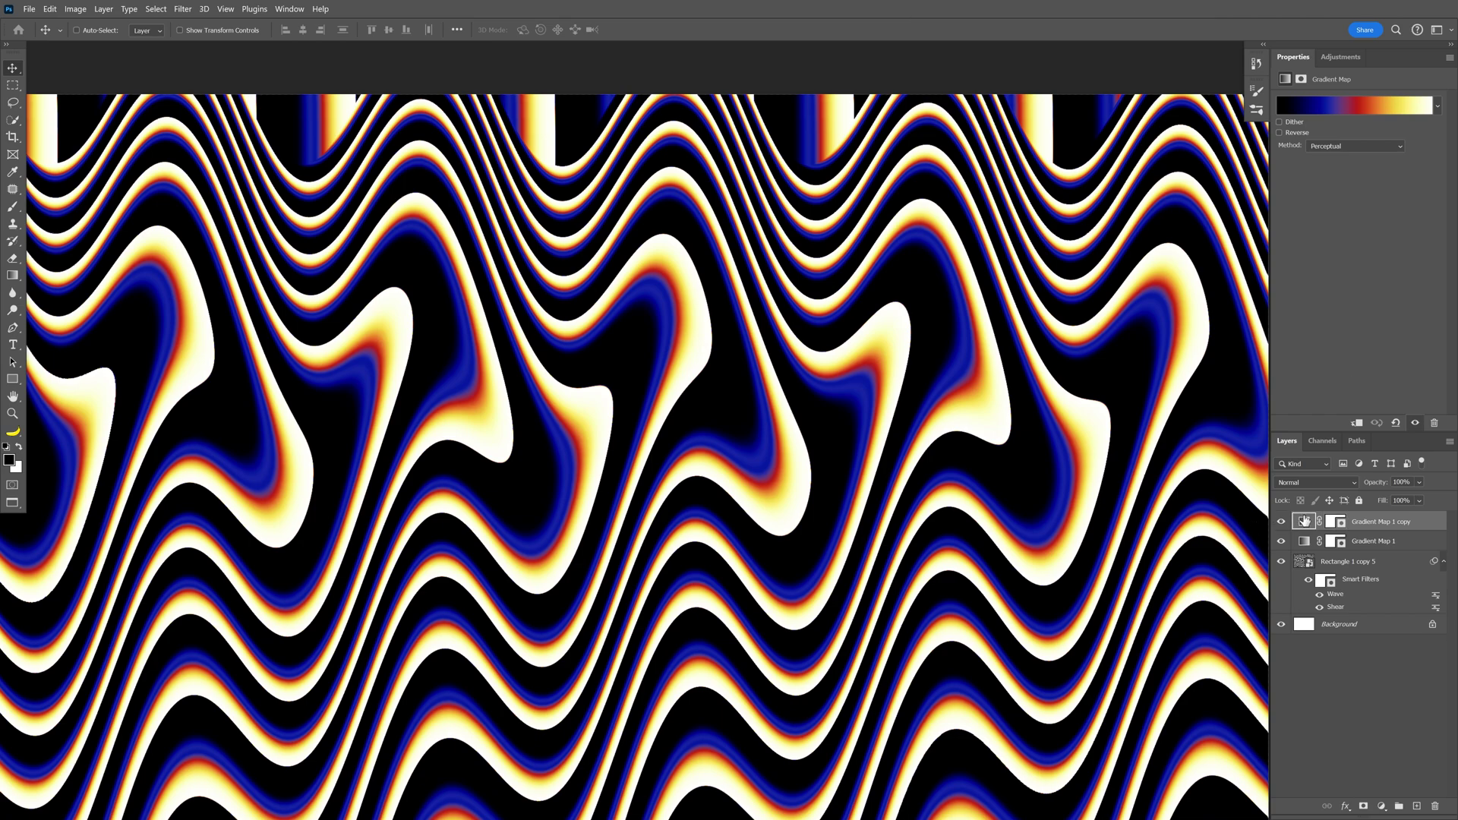
click(1348, 111)
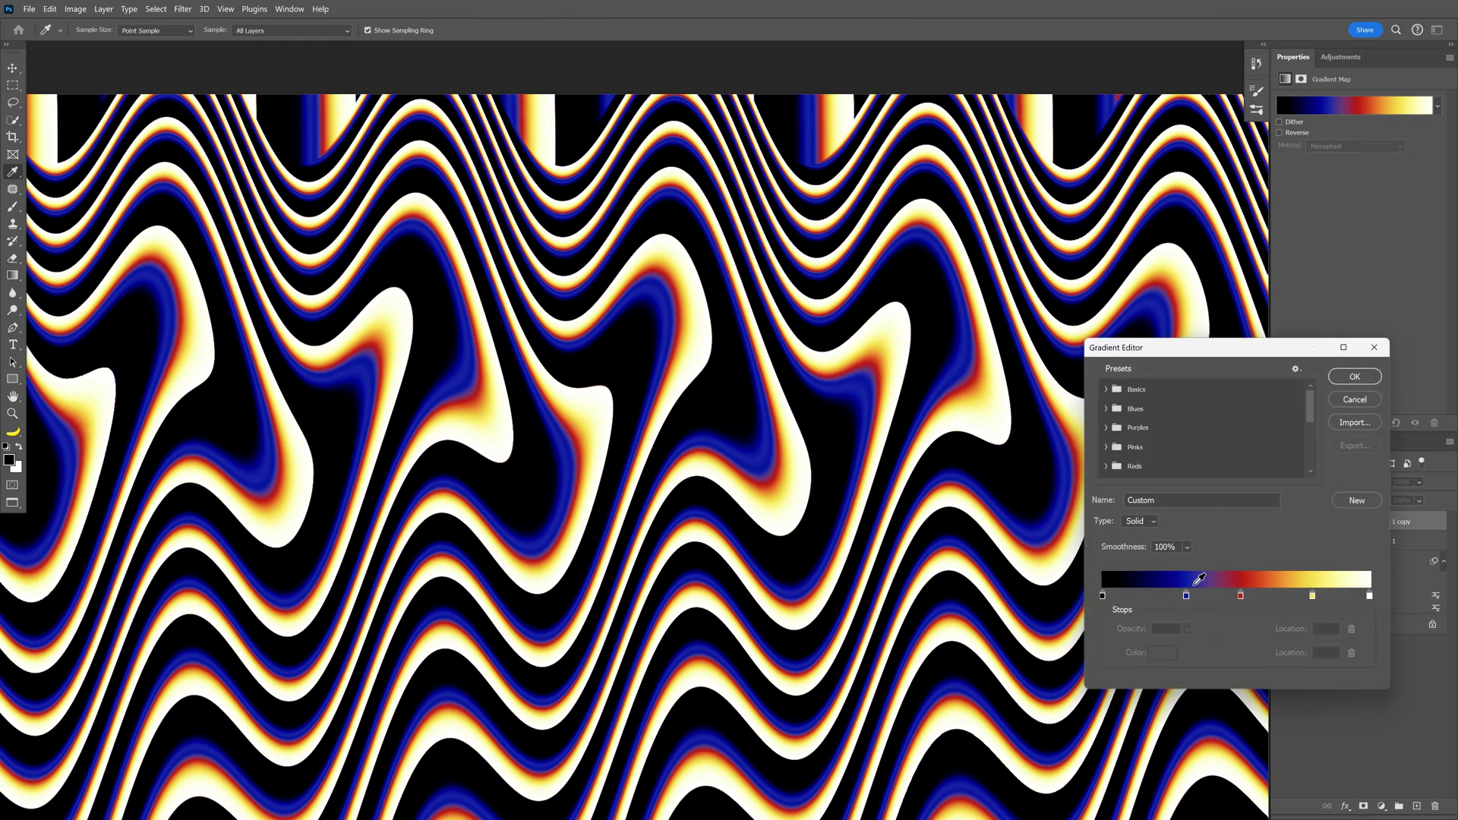
drag(1189, 601, 1275, 597)
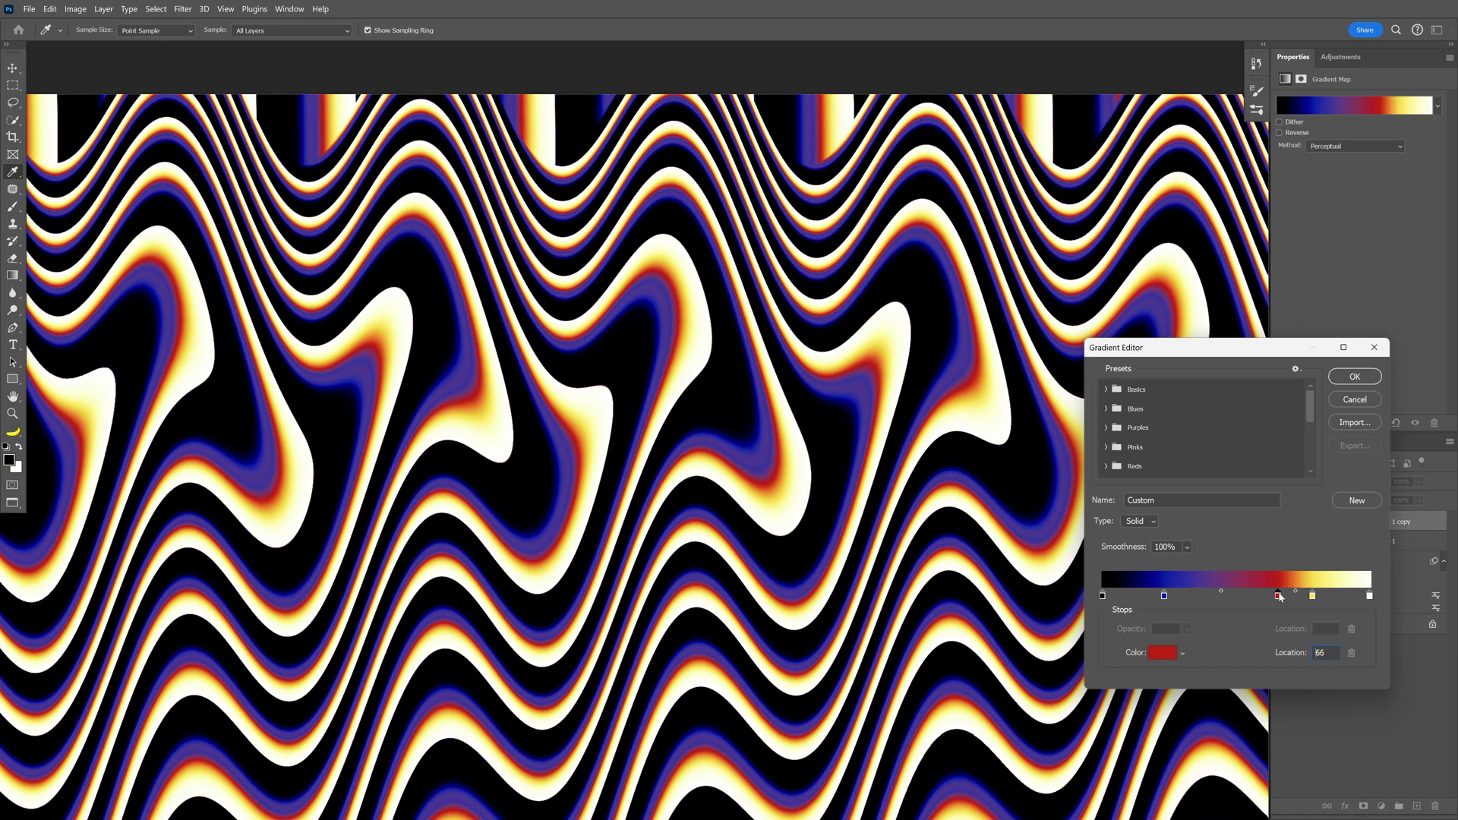
- Change the copy's red stop to orange
click(1164, 653)
click(1190, 378)
click(1207, 501)
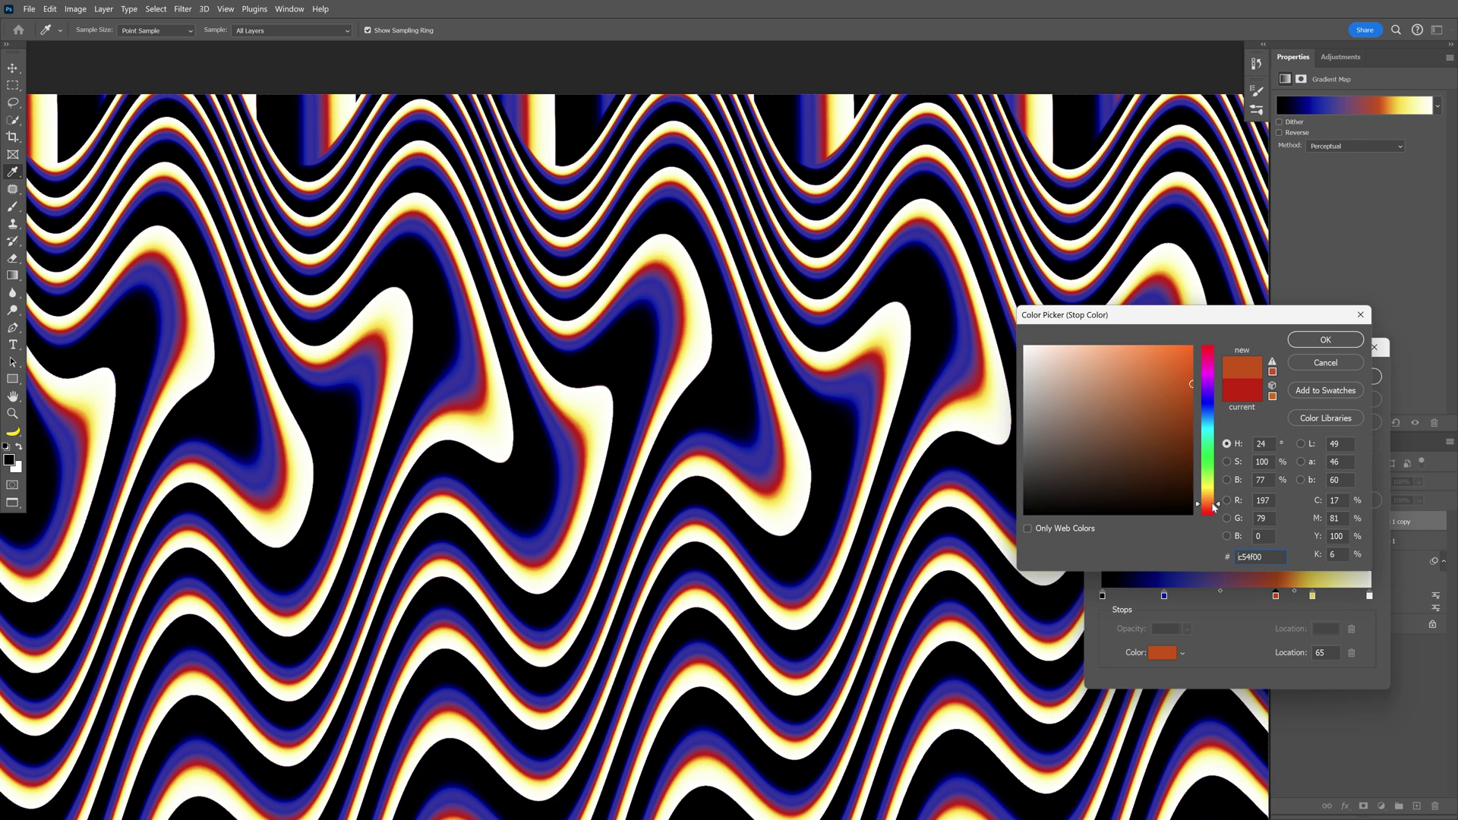
click(1326, 340)
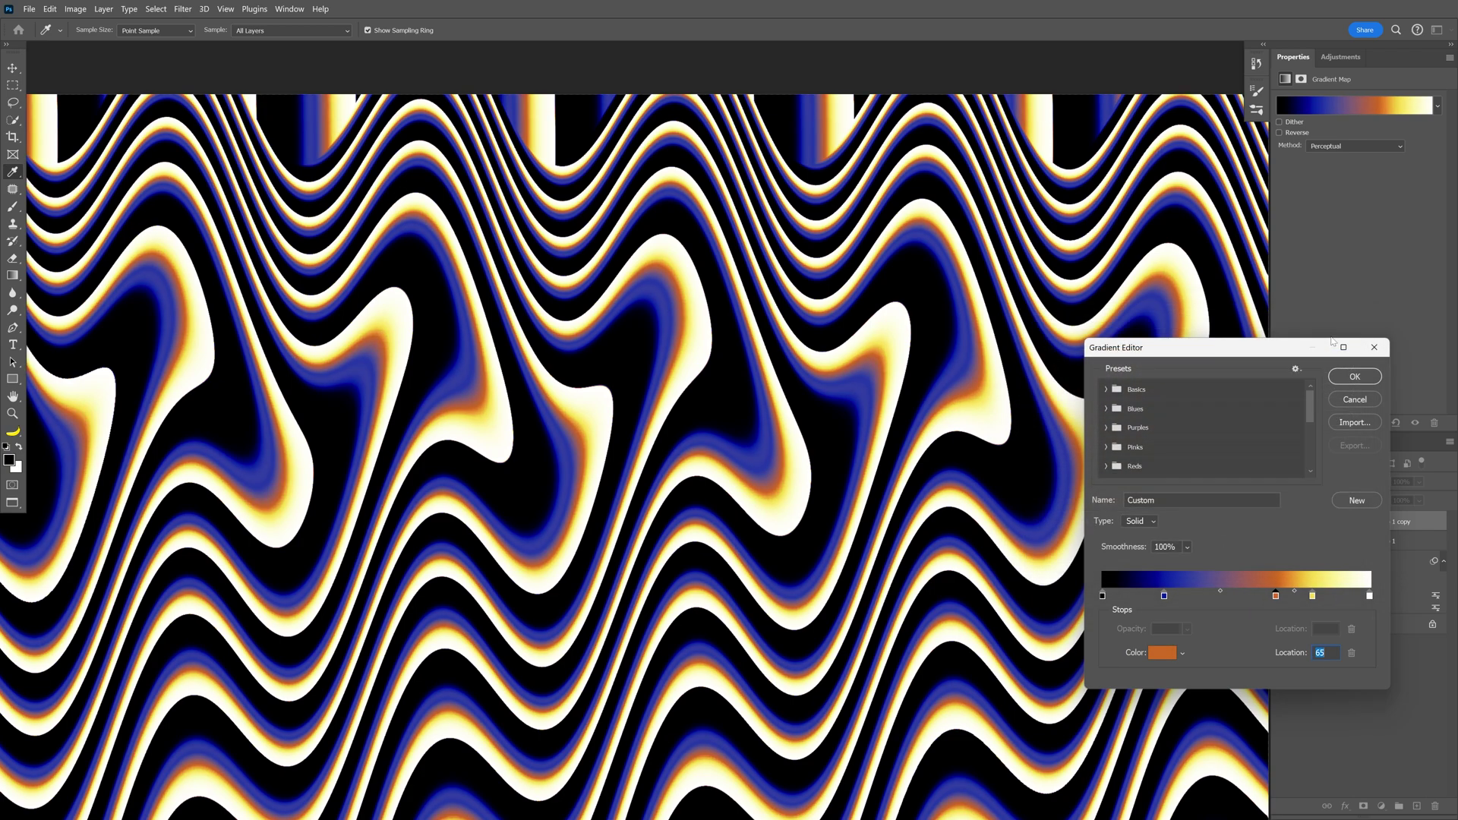
- Move the yellow stop to 91% and recolour it pale cream
drag(1312, 596, 1347, 599)
double_click(1345, 596)
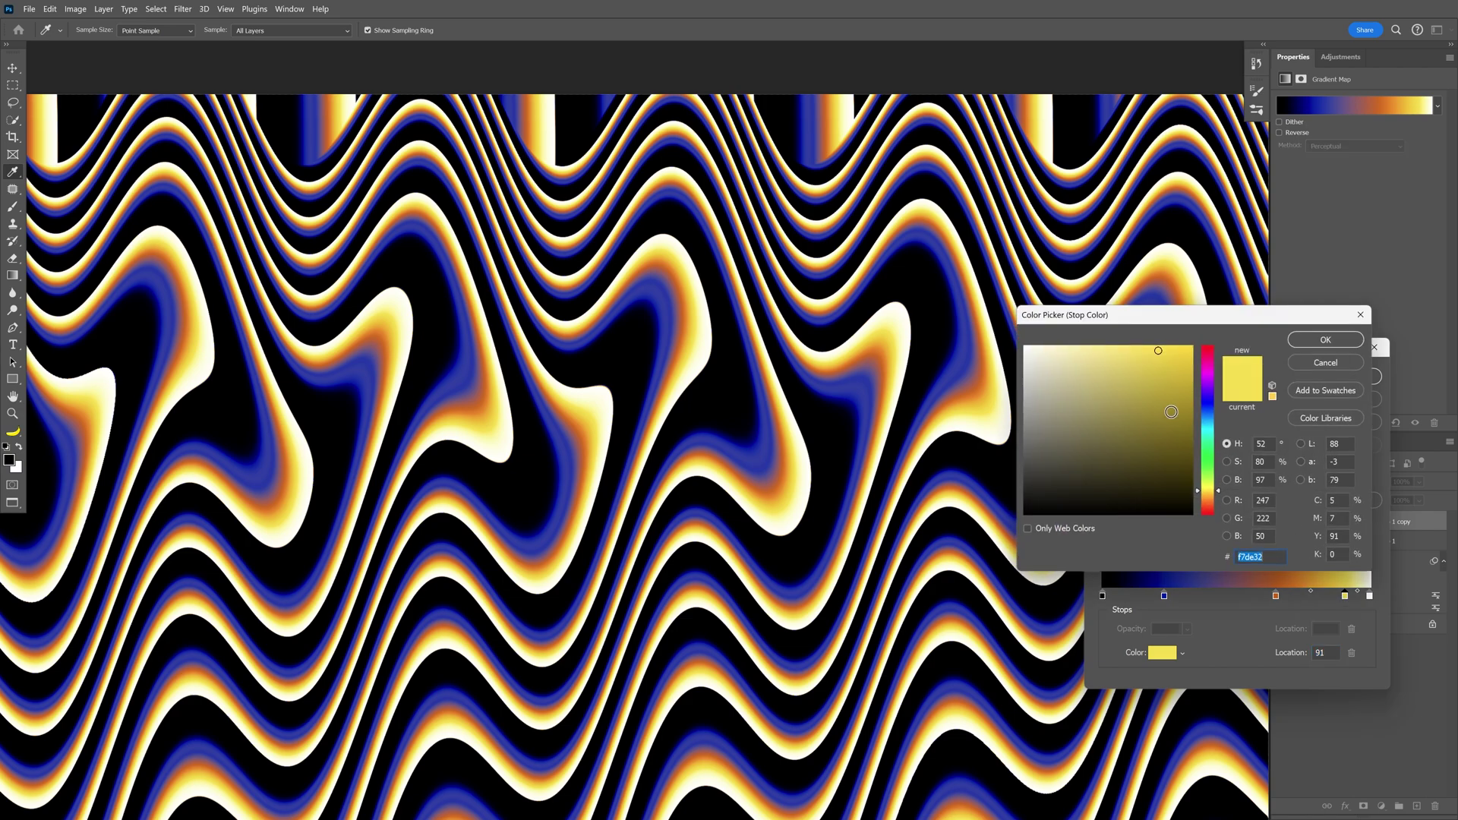
drag(1210, 508, 1211, 495)
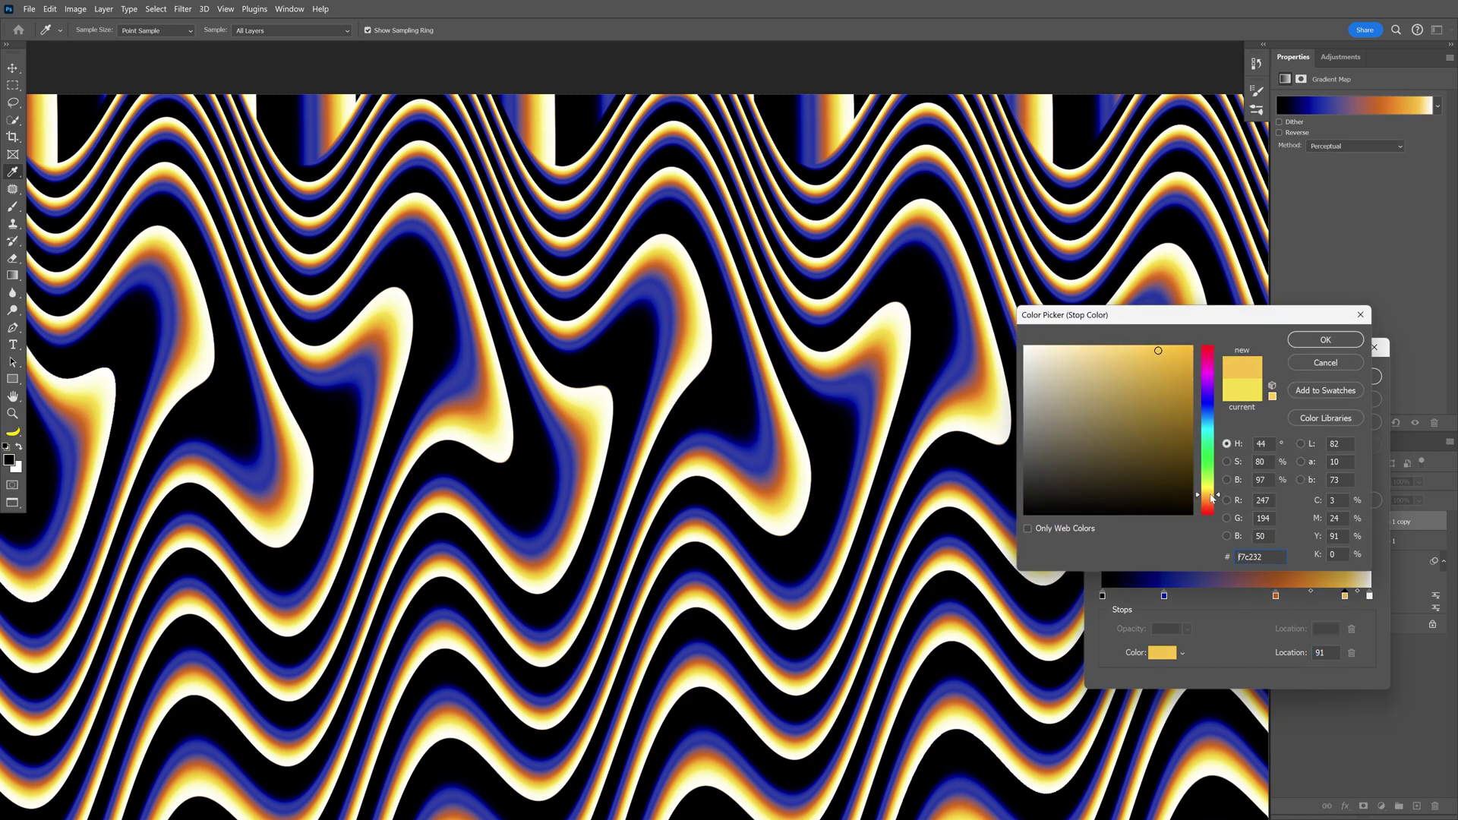
click(1079, 342)
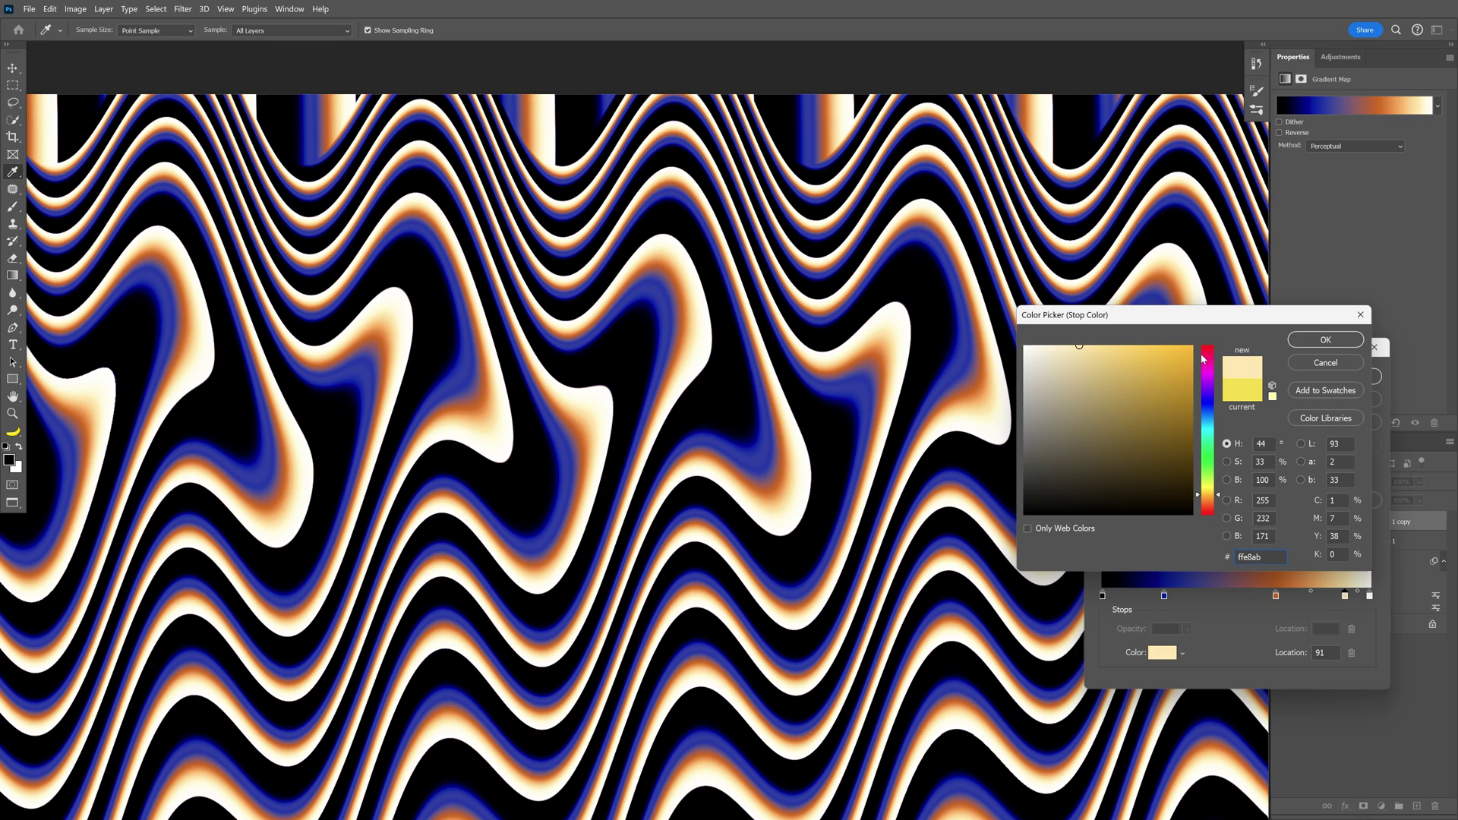
click(1325, 340)
- Reverse the colours of the original Gradient Map 1
click(1354, 376)
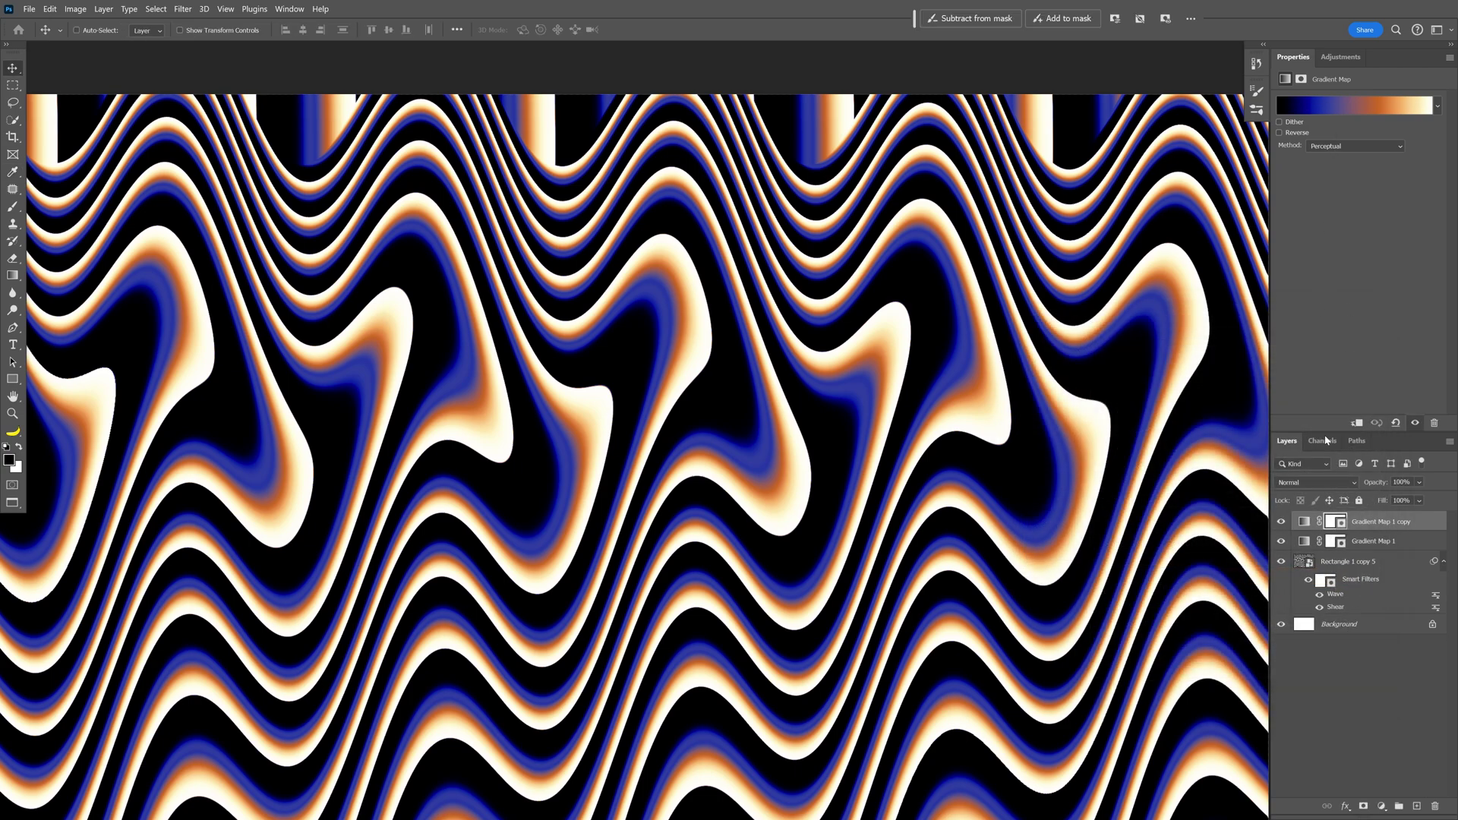
click(1324, 544)
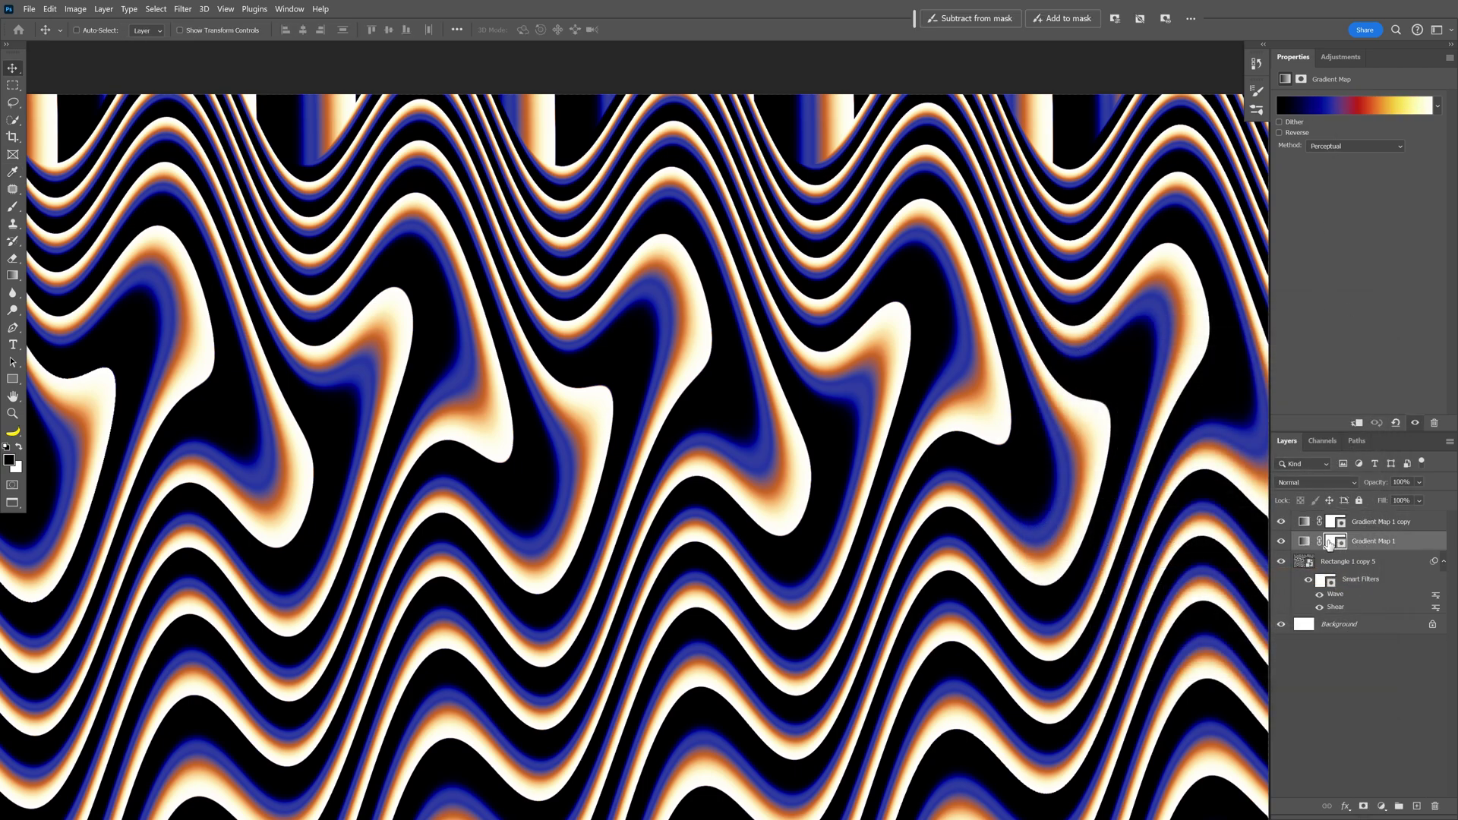
click(1280, 133)
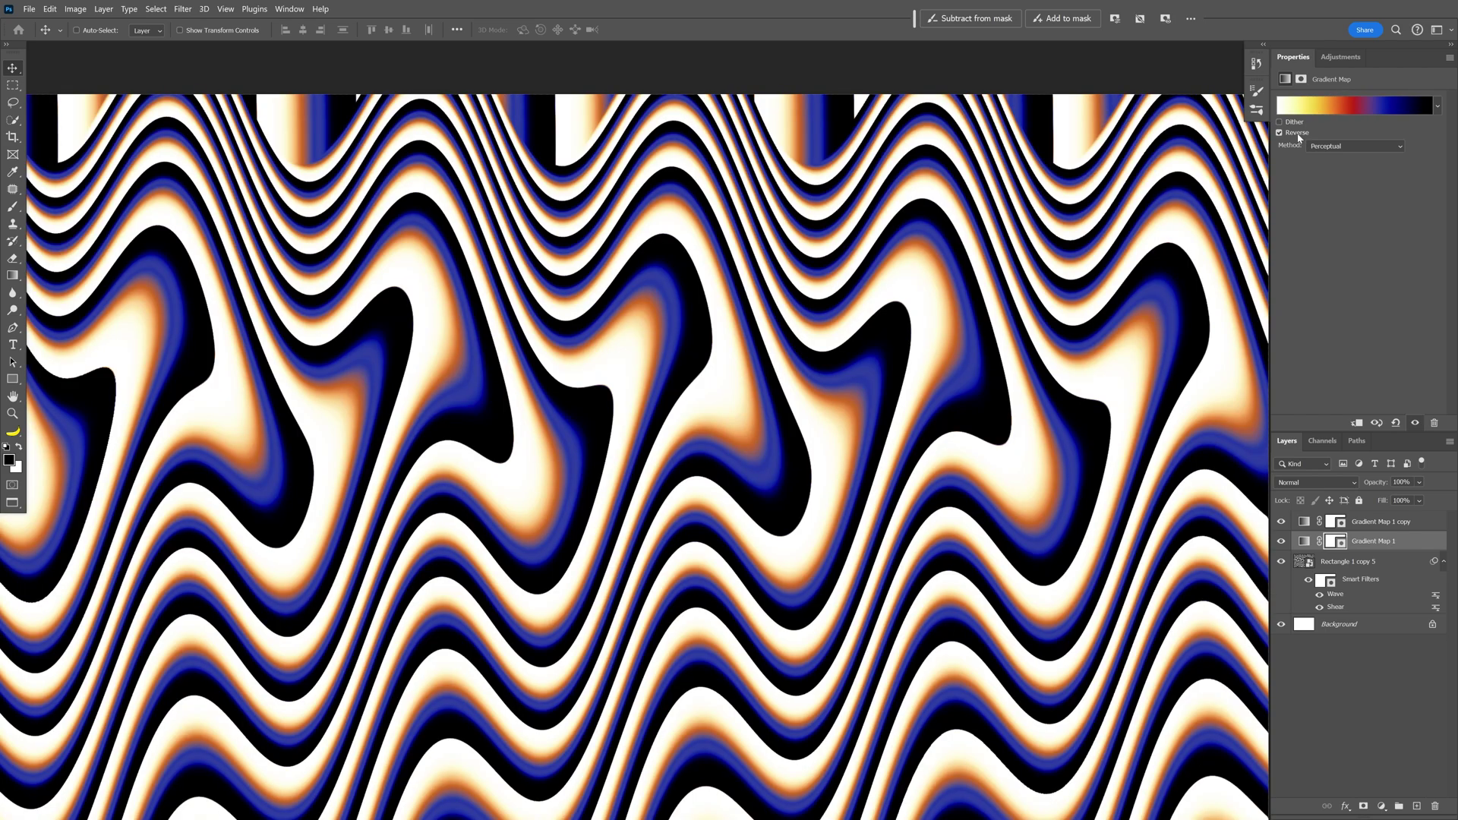
scroll(569, 325, down, 2)
scroll(651, 325, up, 2)
scroll(677, 300, down, 1)
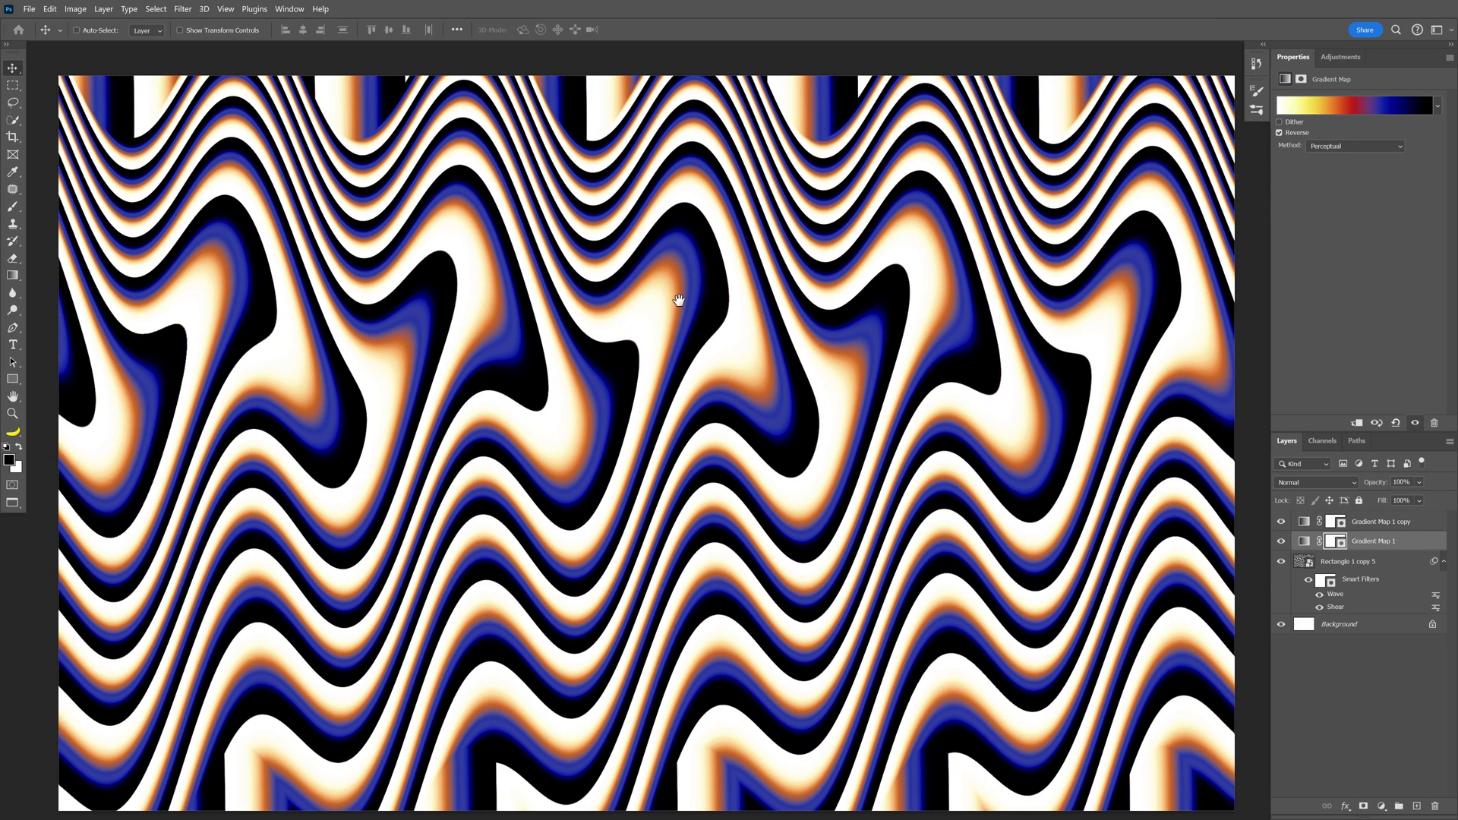
- Lower Gradient Map 1 copy's opacity to 39%
click(1281, 523)
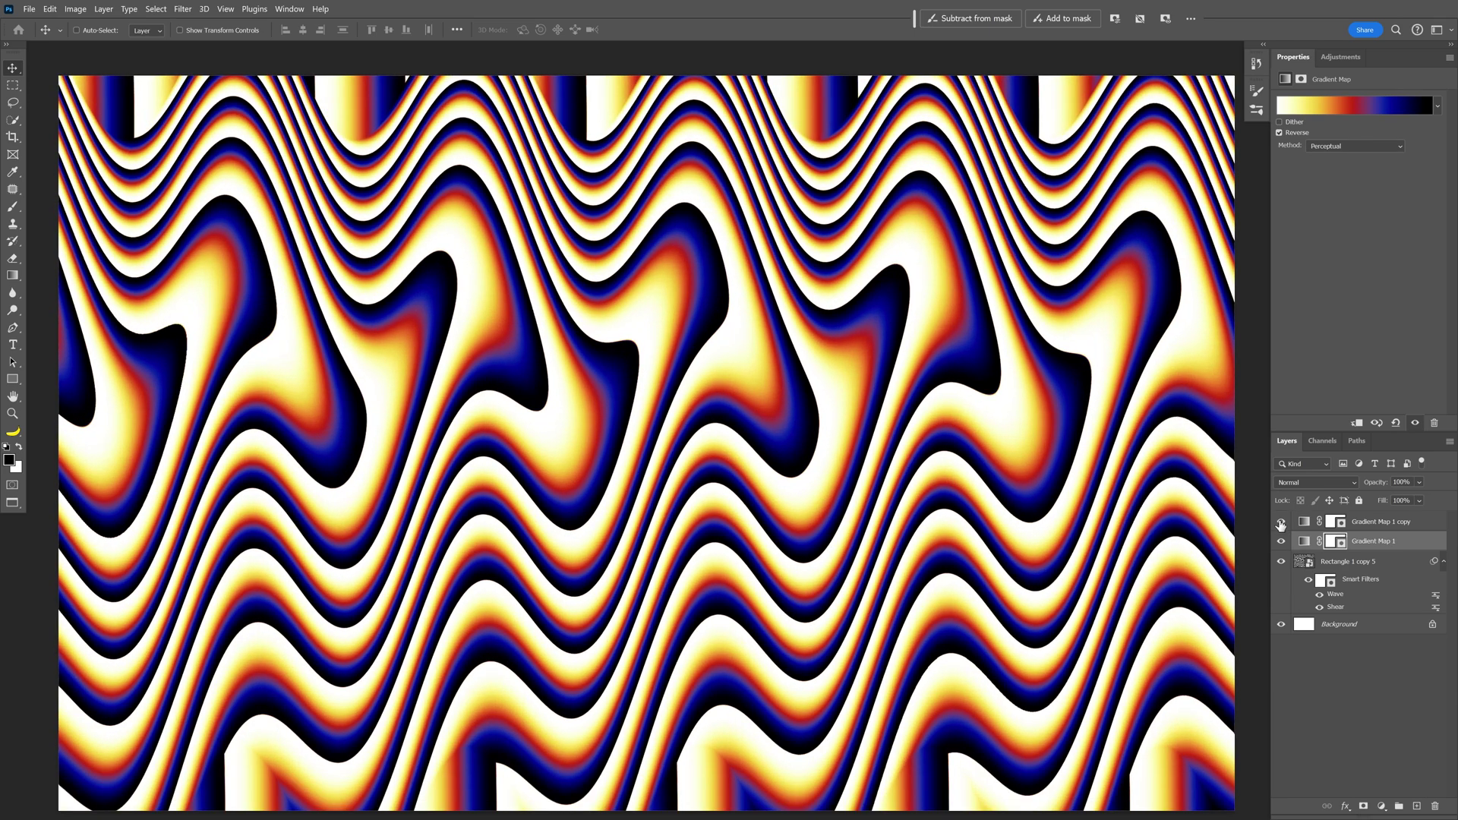
click(1280, 524)
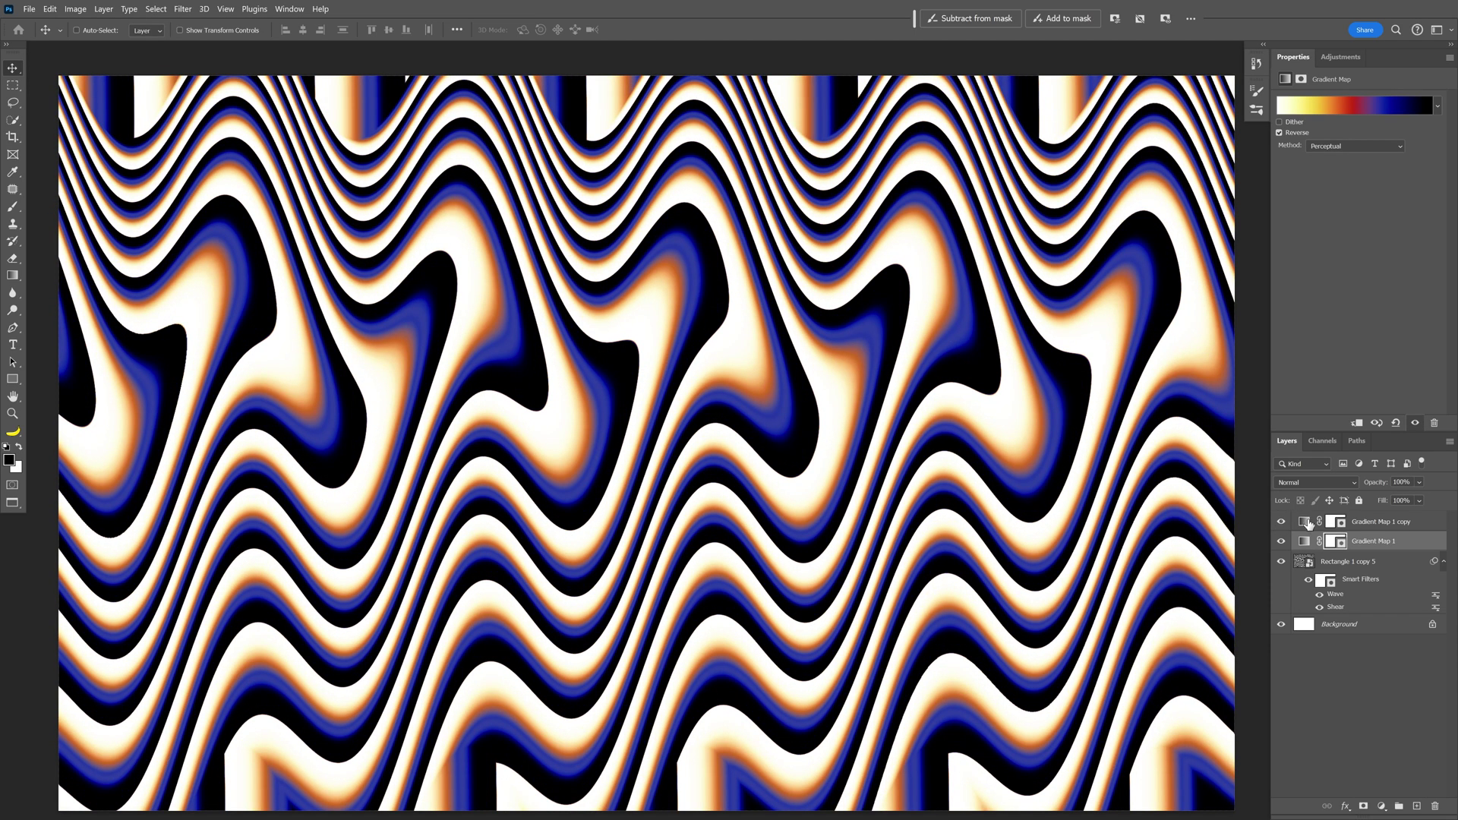
click(1382, 523)
click(1420, 484)
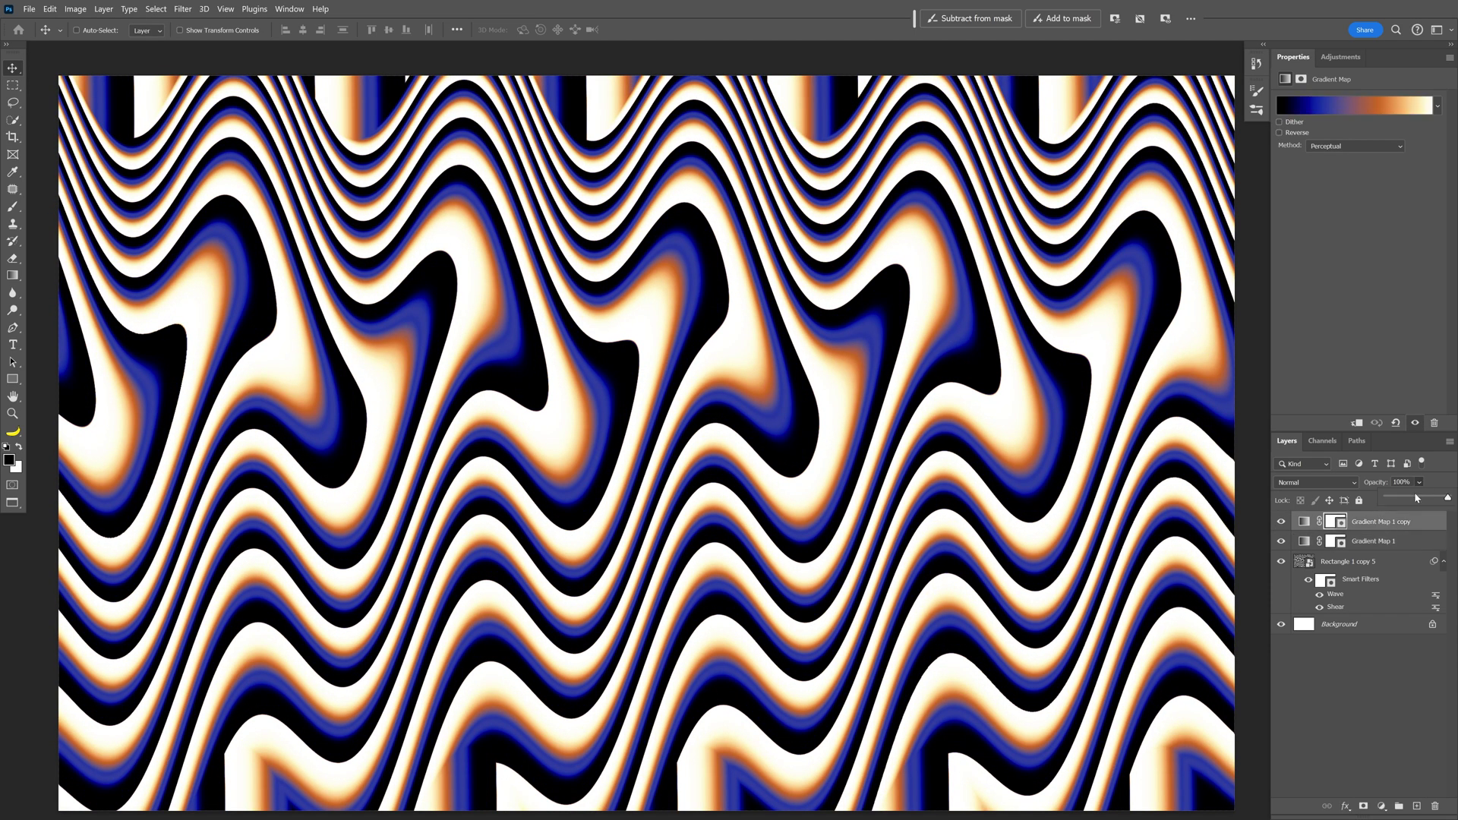
drag(1414, 493, 1411, 498)
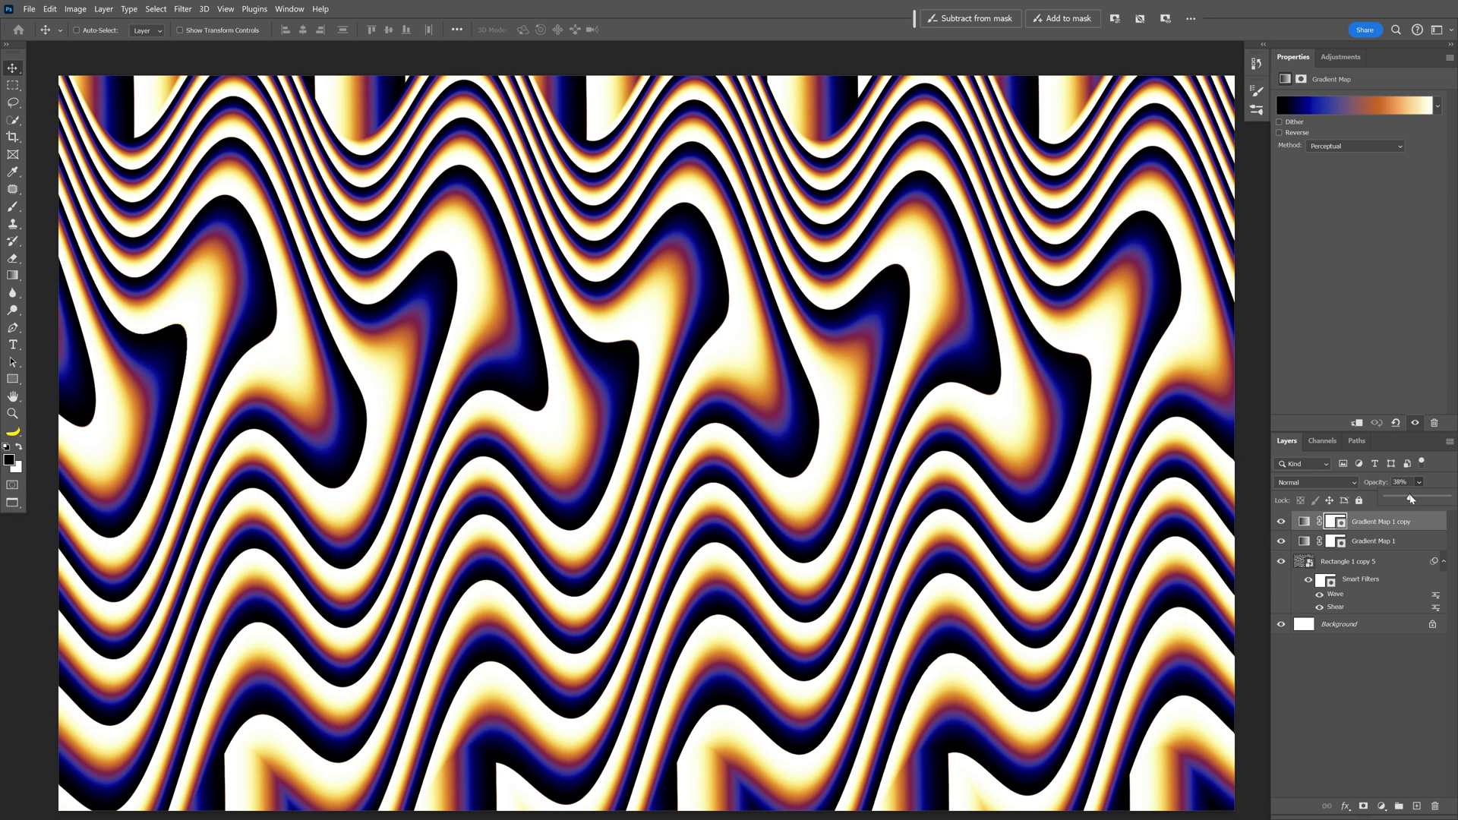
scroll(481, 262, up, 2)
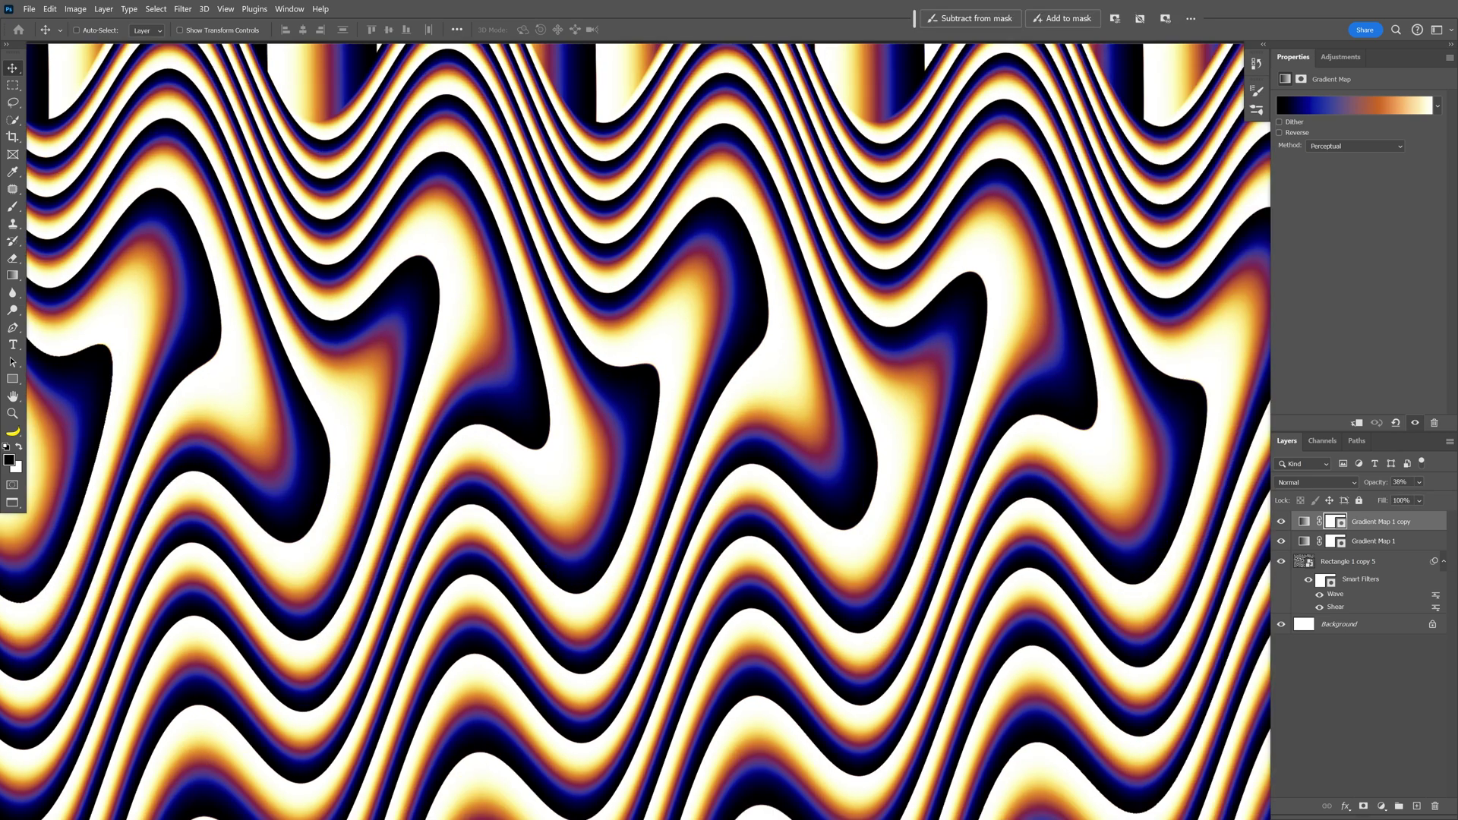